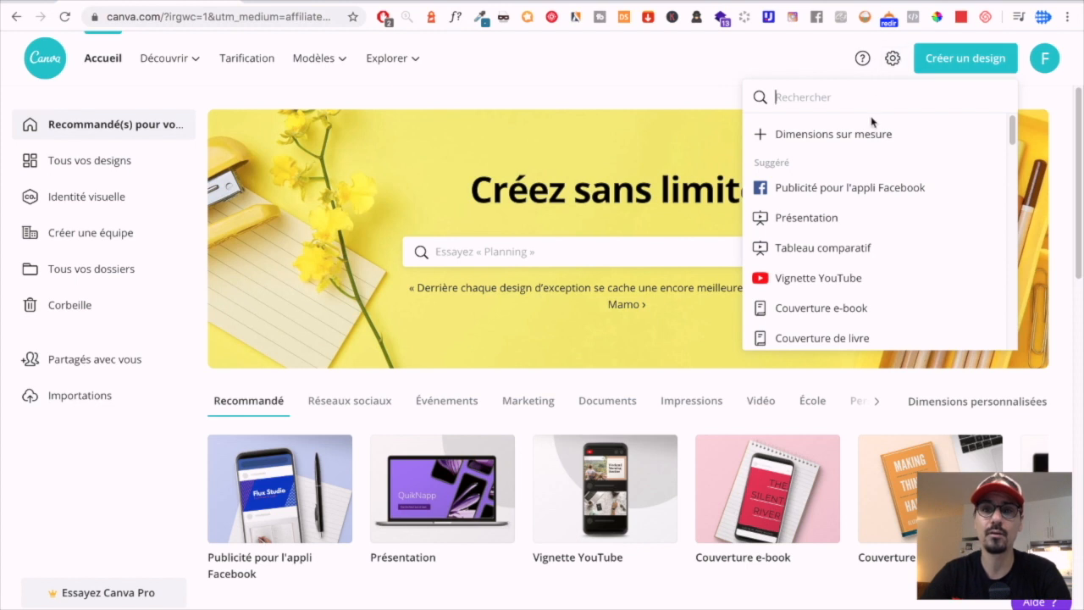
Create a new design with custom dimensions of 1024 × 1024 px.
left_click(862, 146)
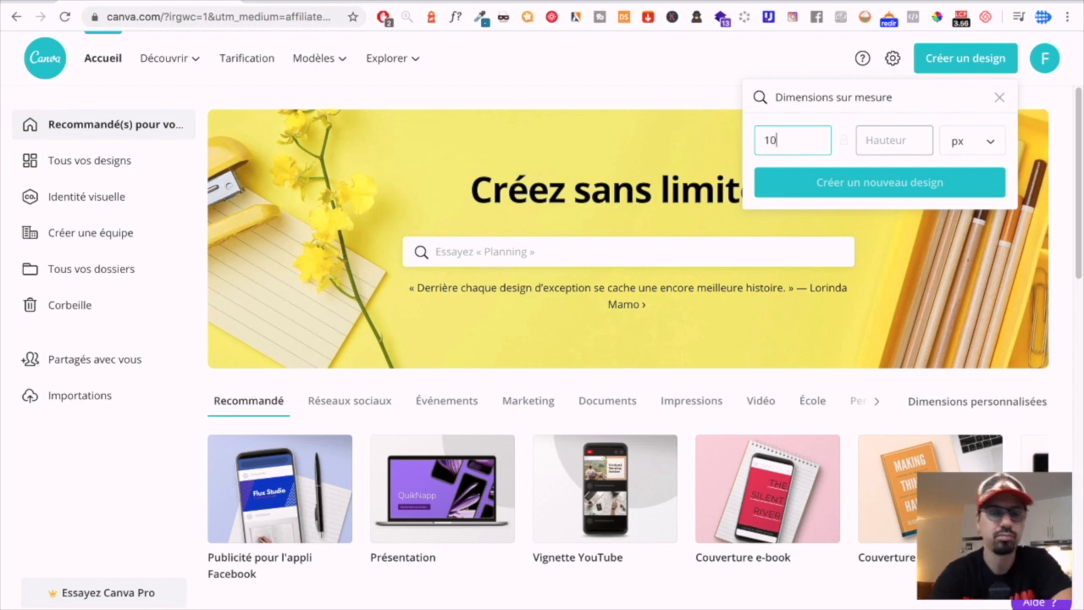
type("1024")
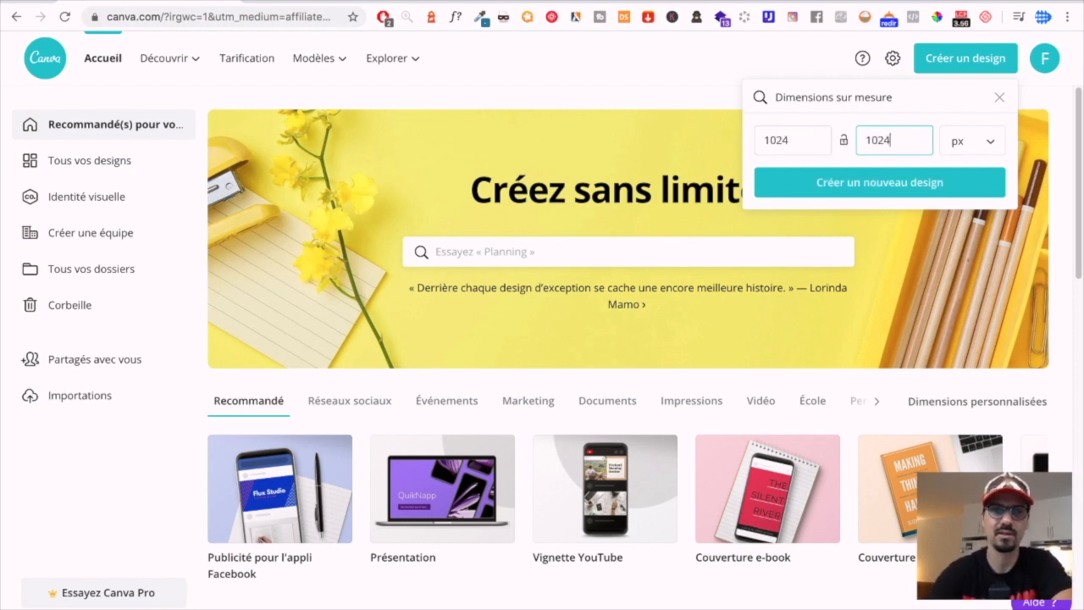
left_click(927, 188)
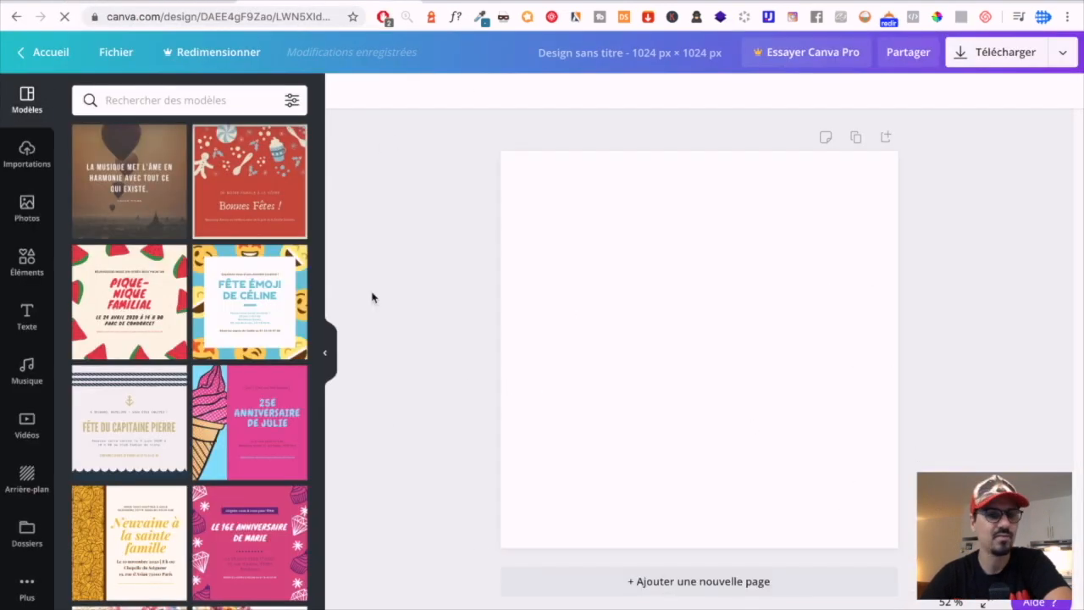
Rename the design as "test video YT".
left_click(638, 56)
type("test")
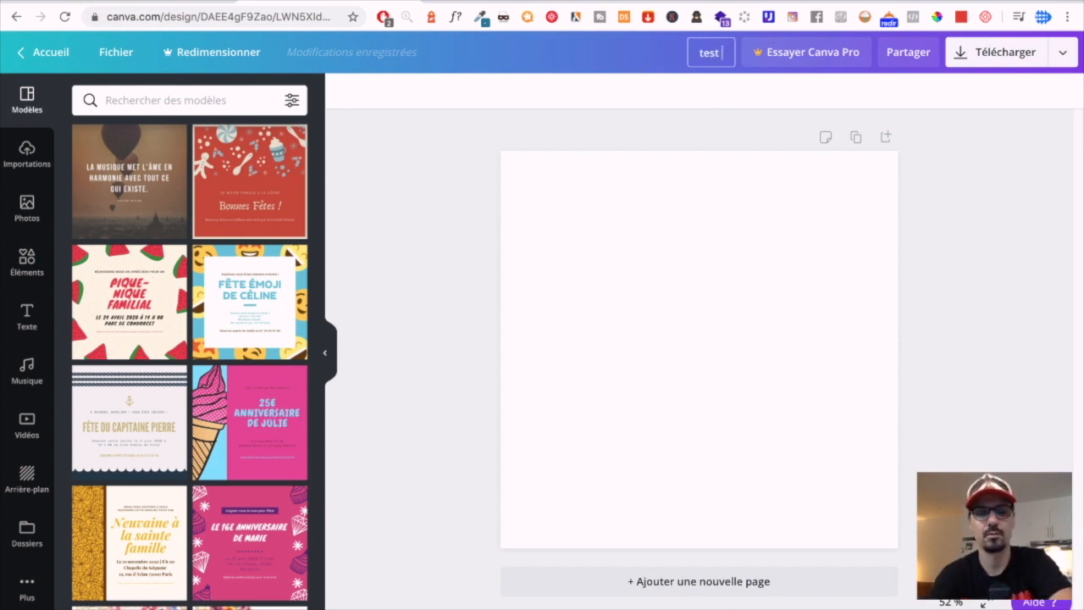
type(" video YT")
left_click(405, 192)
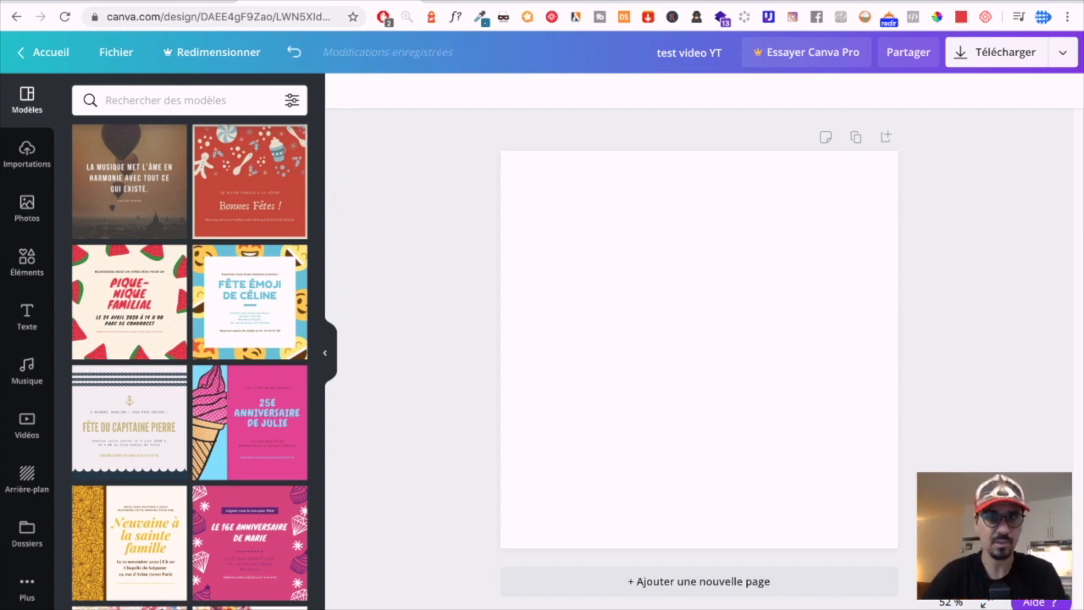
Load AliExpress in a new browser tab and open the US $22.44 heated jacket from the home page offers.
key("ctrl+t")
type("al")
key("Return")
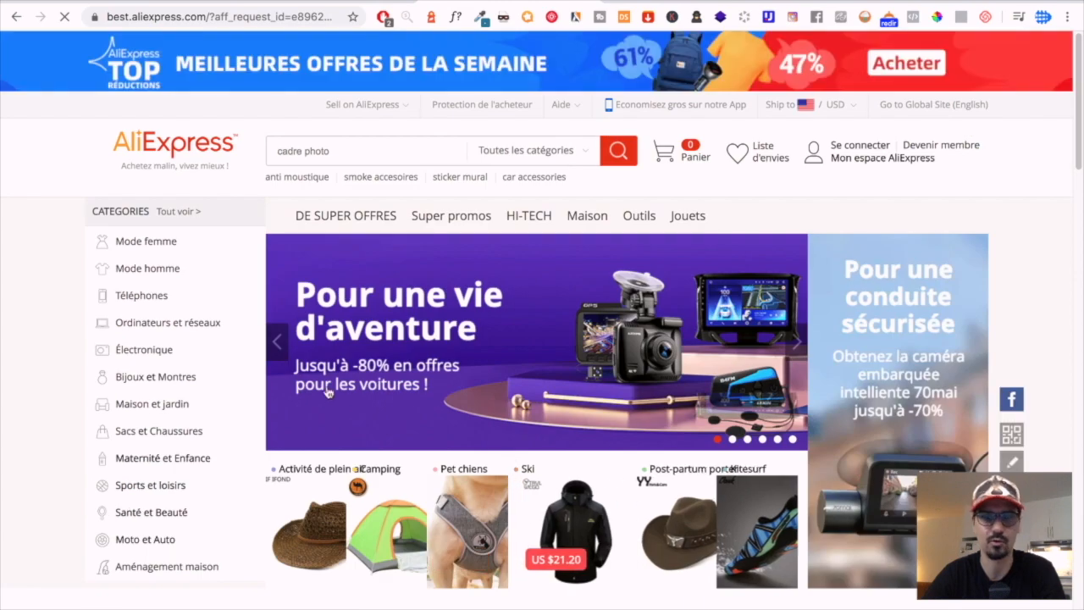
scroll(416, 474, "down", 5)
scroll(203, 254, "down", 2)
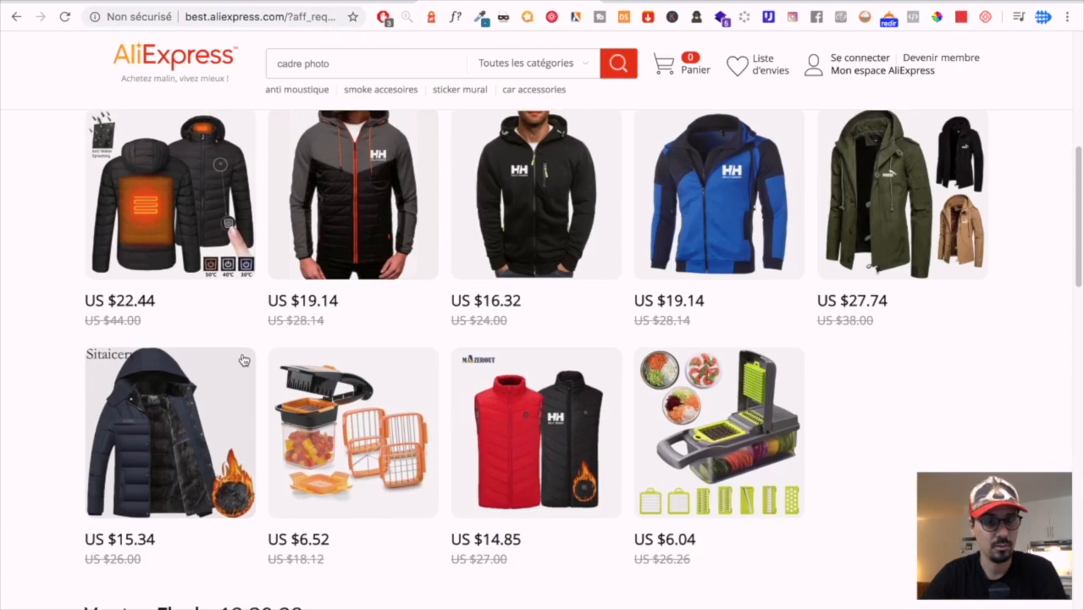
left_click(203, 206)
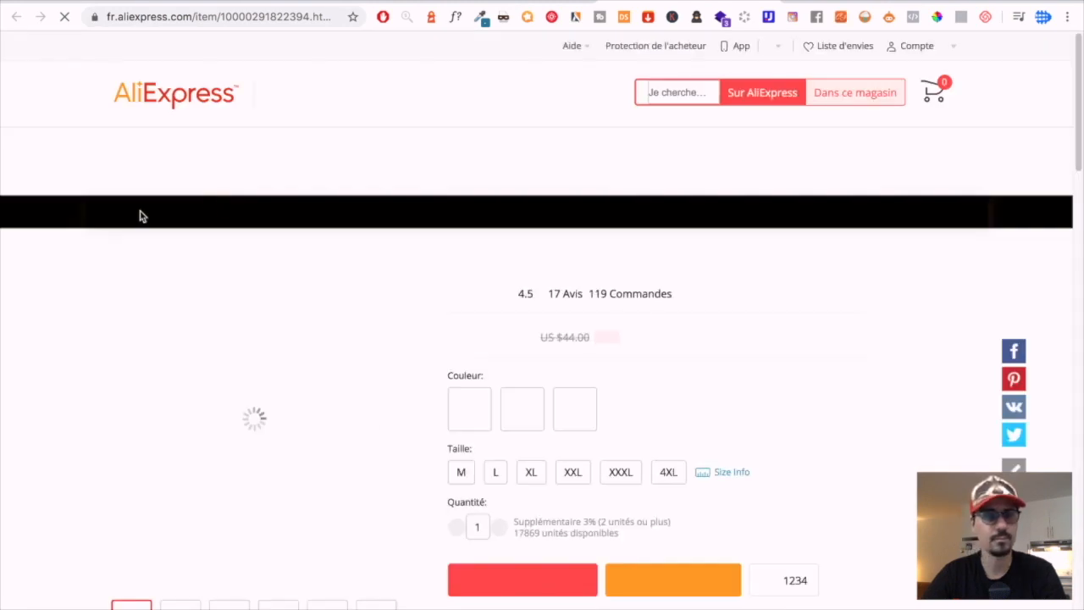
Examine the heated jacket's gallery photos, size tables and illustrated description on its product page.
scroll(669, 279, "down", 2)
scroll(734, 266, "down", 3)
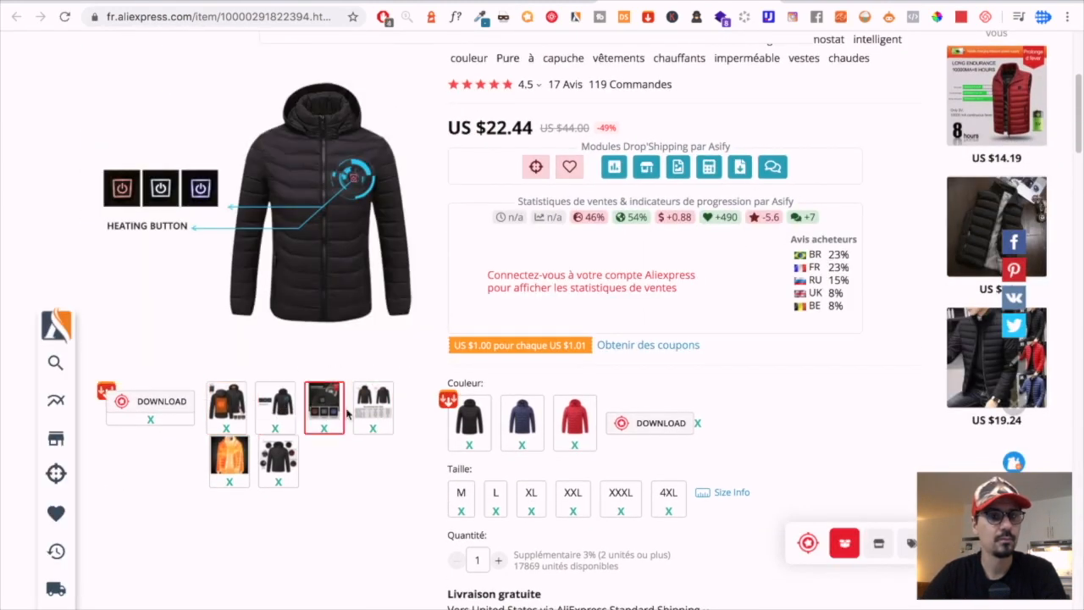
scroll(416, 443, "down", 15)
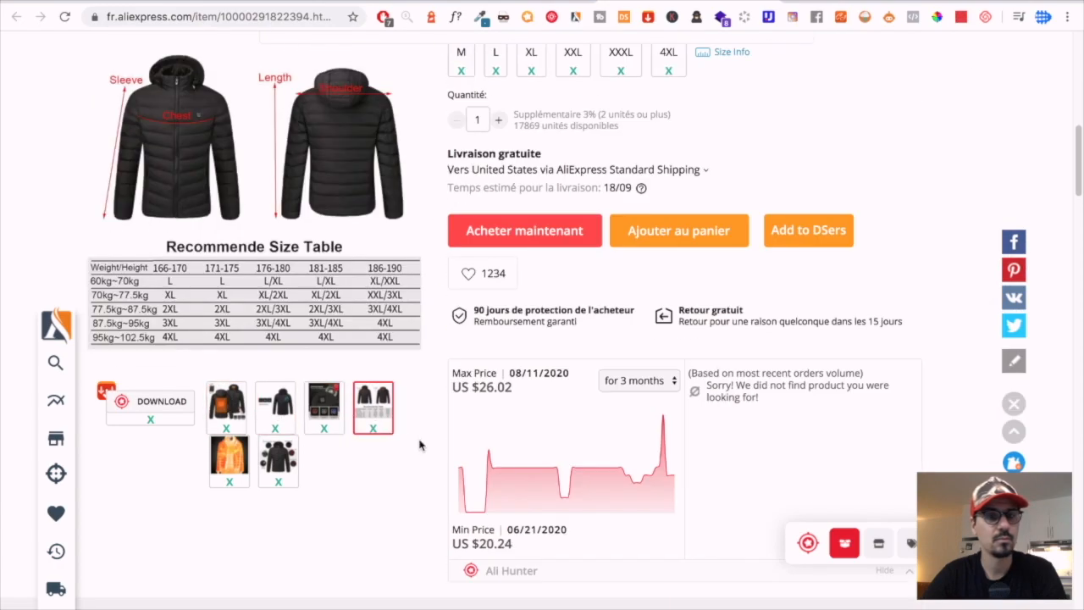
scroll(428, 419, "down", 10)
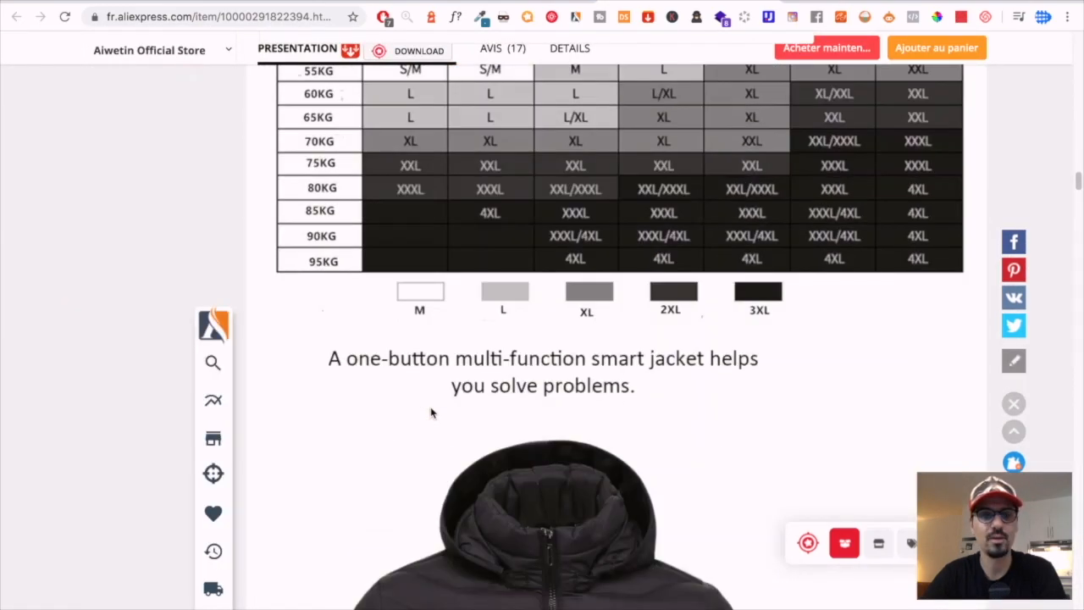
scroll(429, 412, "down", 15)
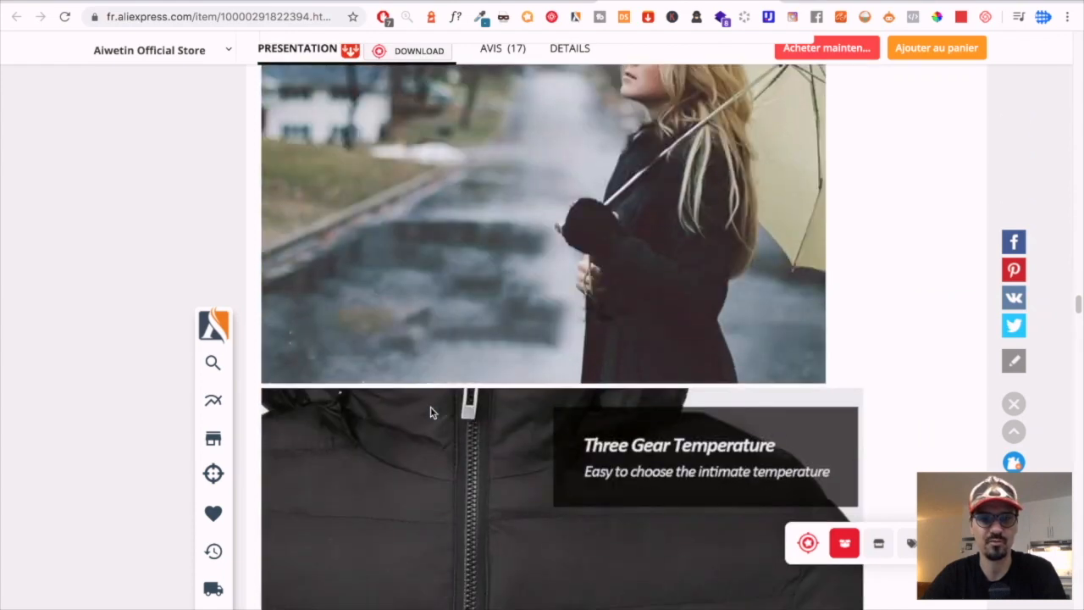
scroll(429, 412, "down", 10)
scroll(431, 413, "up", 5)
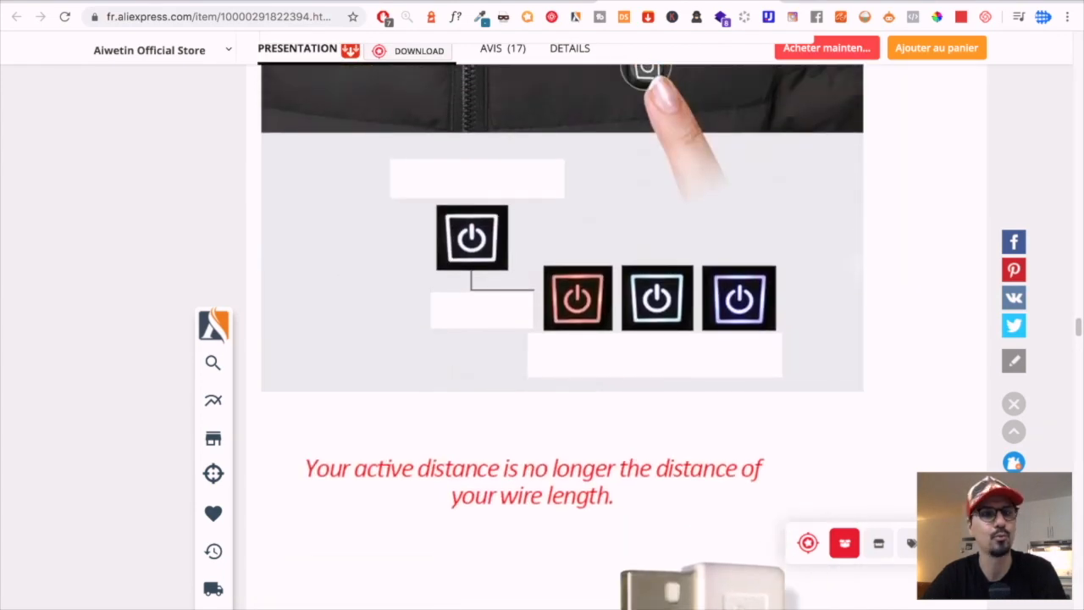
Return to the AliExpress home page and open the US $6.04 vegetable cutter.
left_click(763, 1)
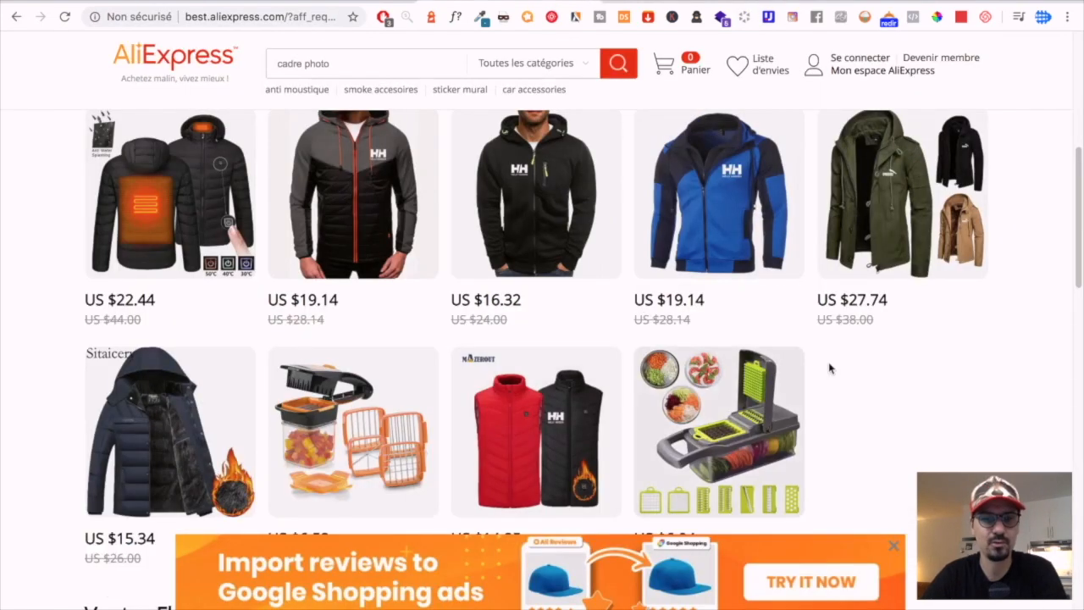
left_click(728, 411)
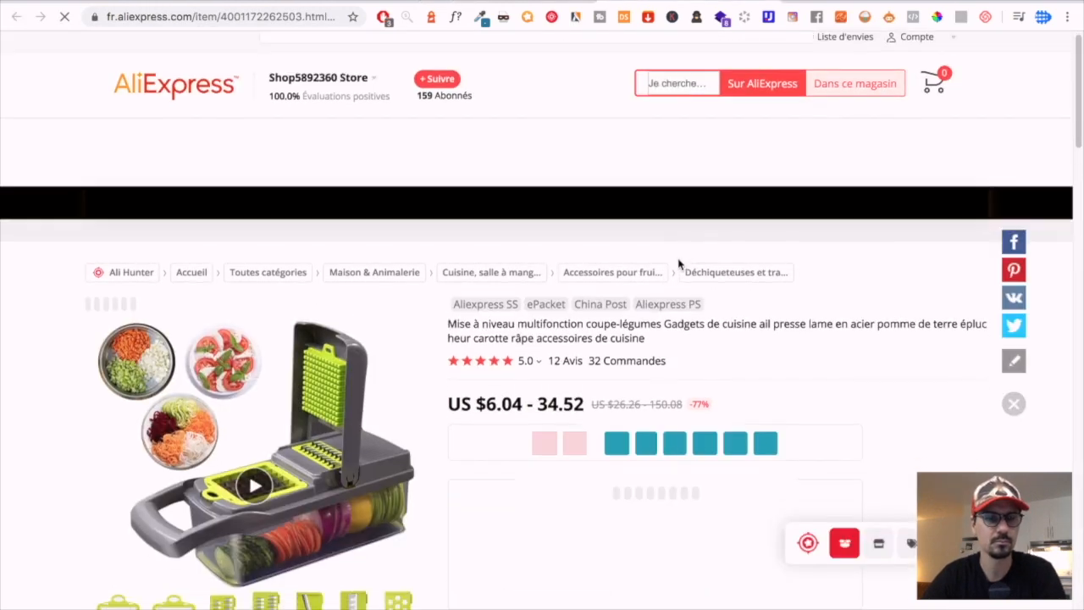
scroll(678, 265, "down", 3)
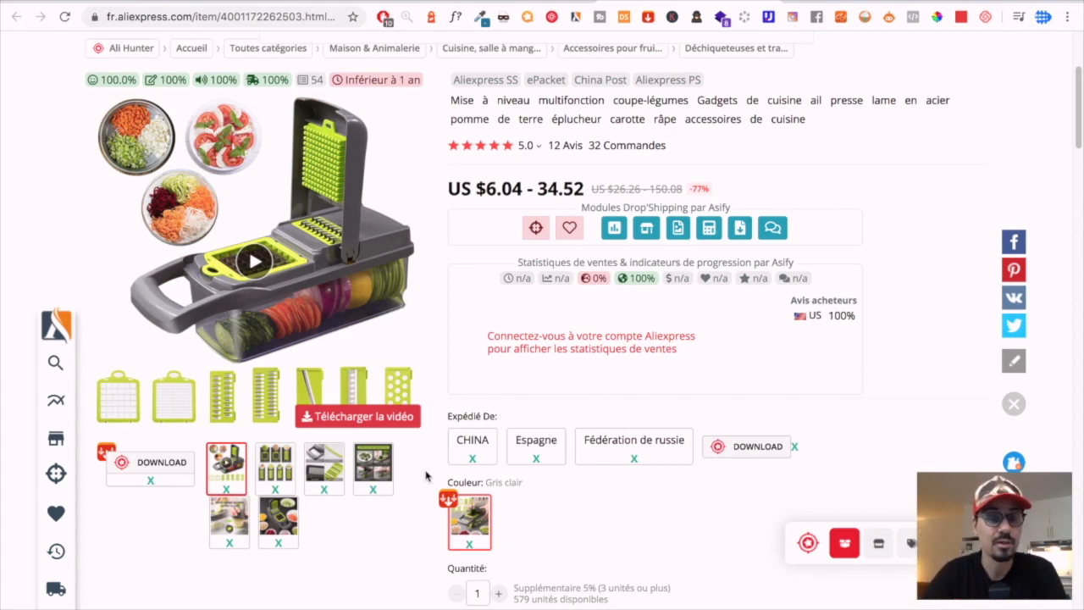
Examine the vegetable cutter's description, customer photos and usage images, and return to the home page listing.
scroll(508, 546, "down", 10)
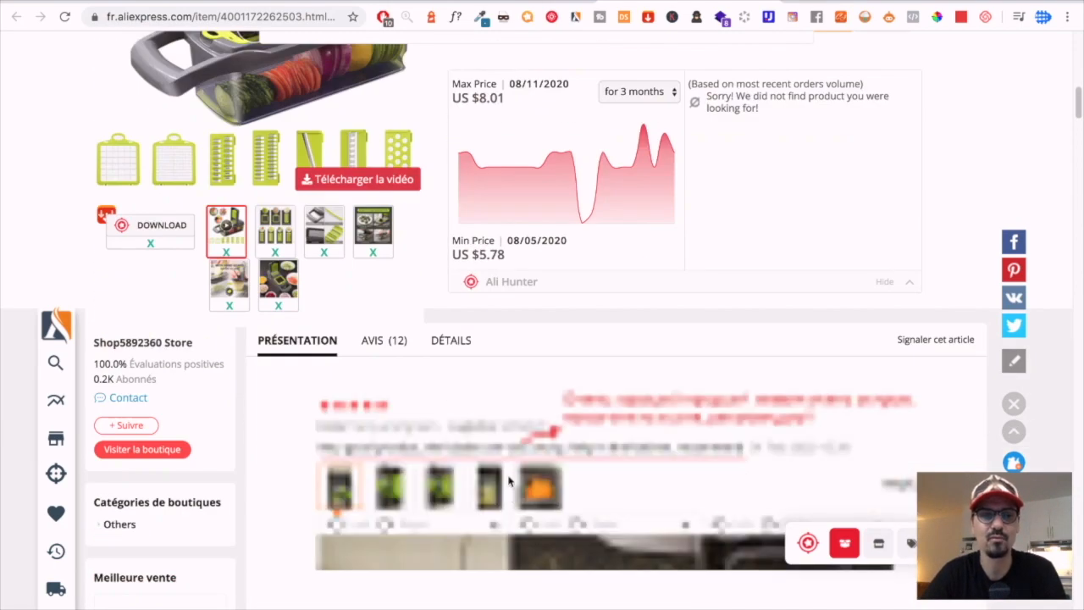
scroll(257, 358, "down", 8)
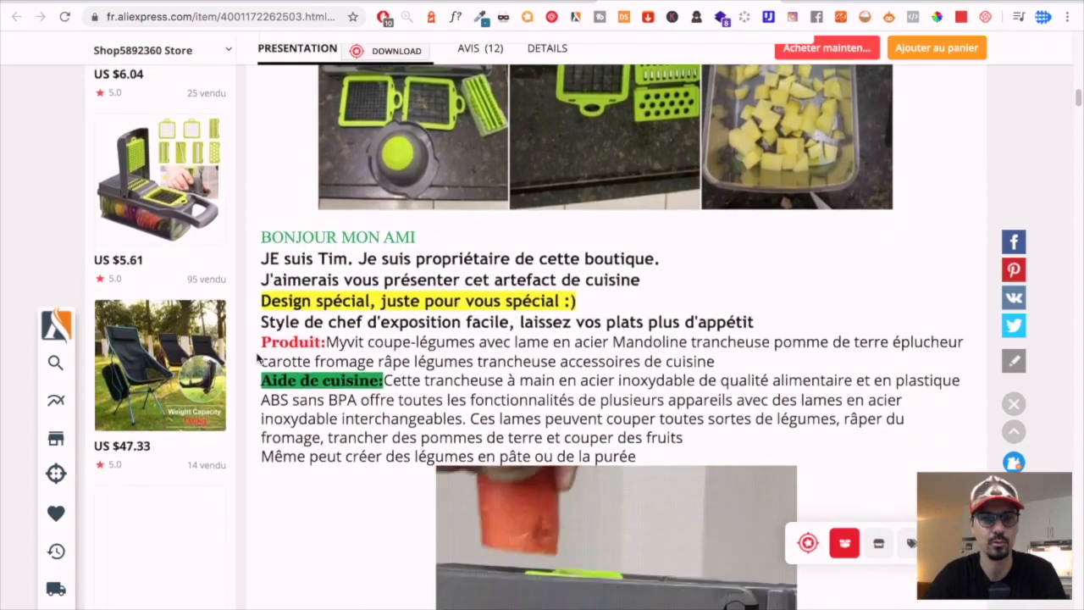
scroll(269, 331, "down", 15)
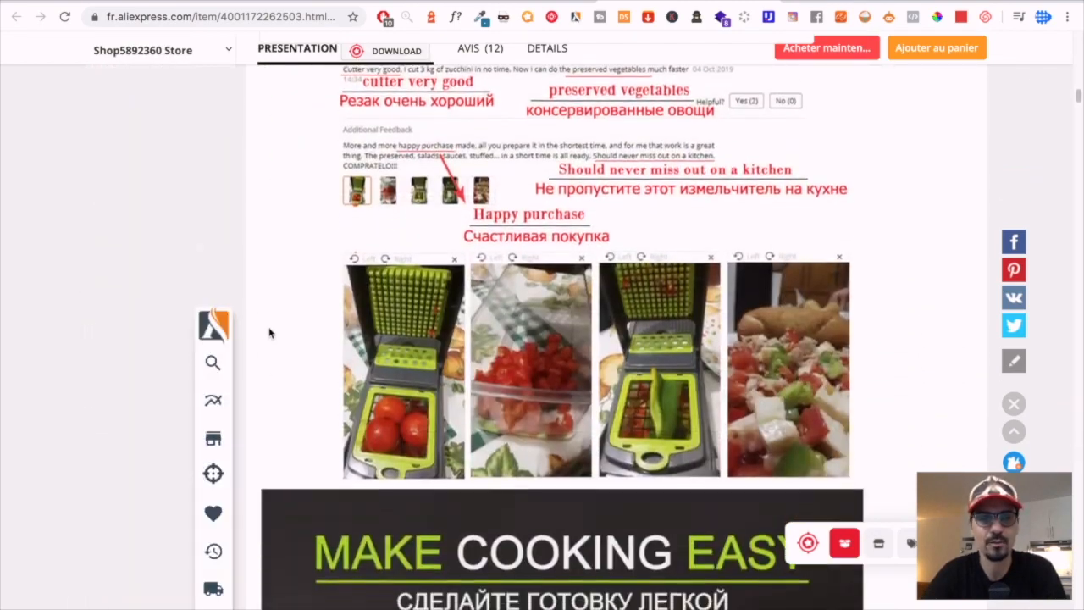
scroll(262, 329, "down", 15)
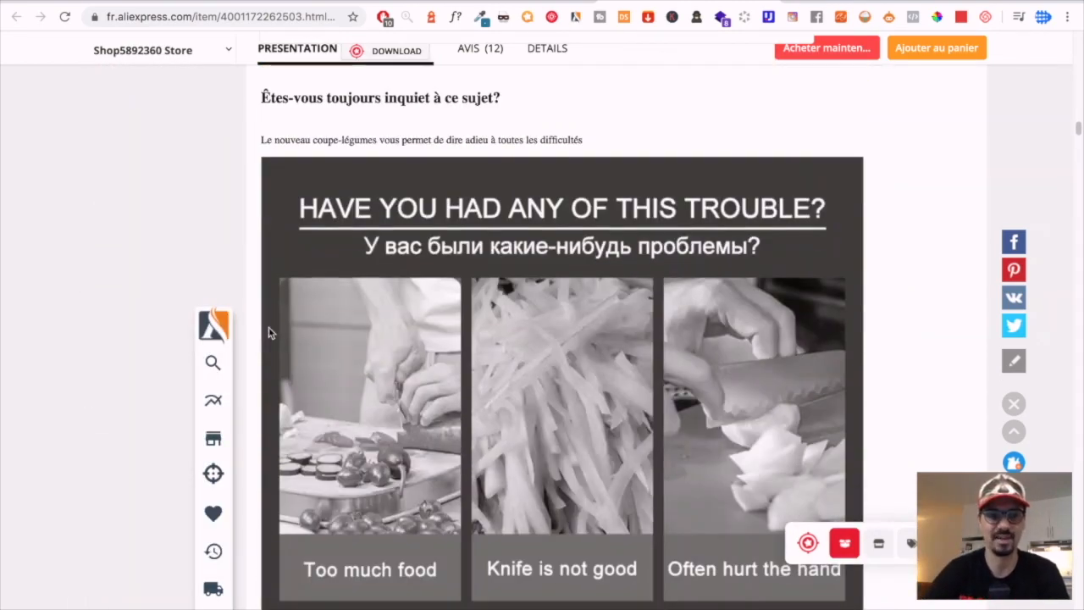
scroll(254, 324, "down", 15)
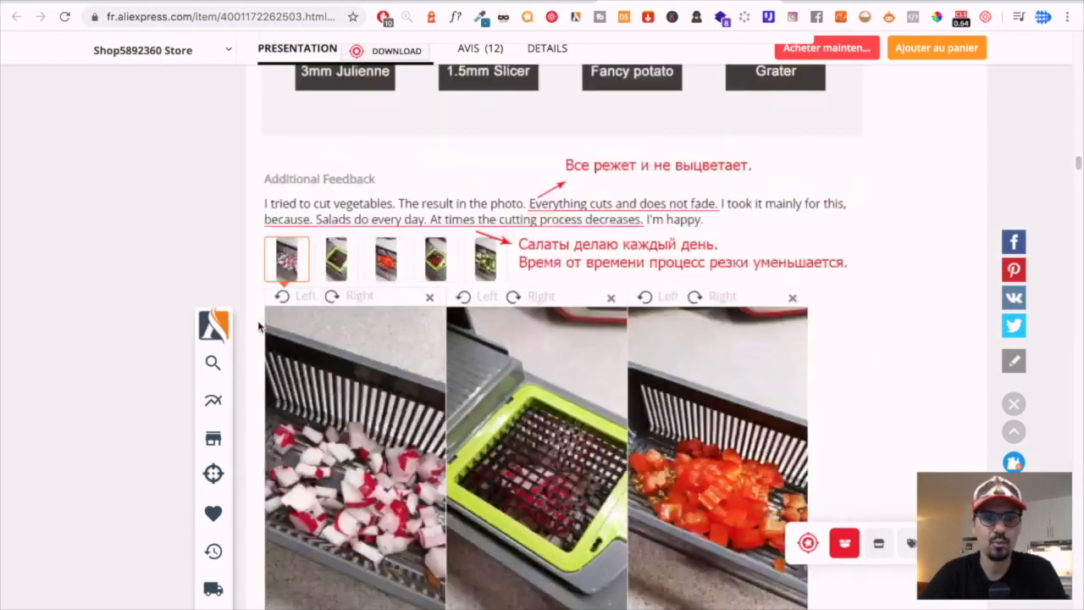
scroll(258, 326, "down", 15)
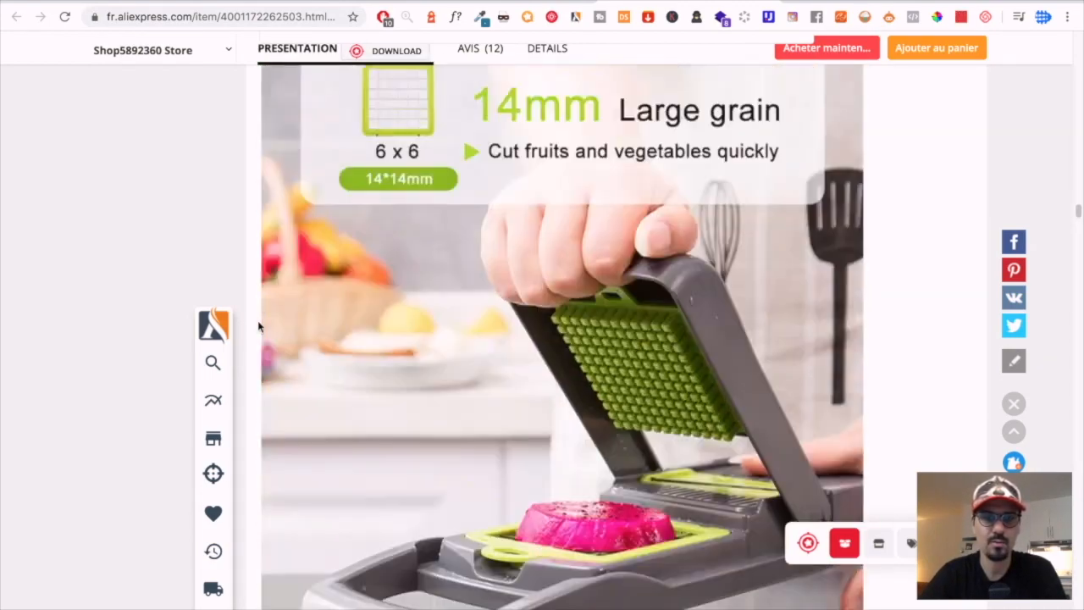
scroll(258, 326, "down", 15)
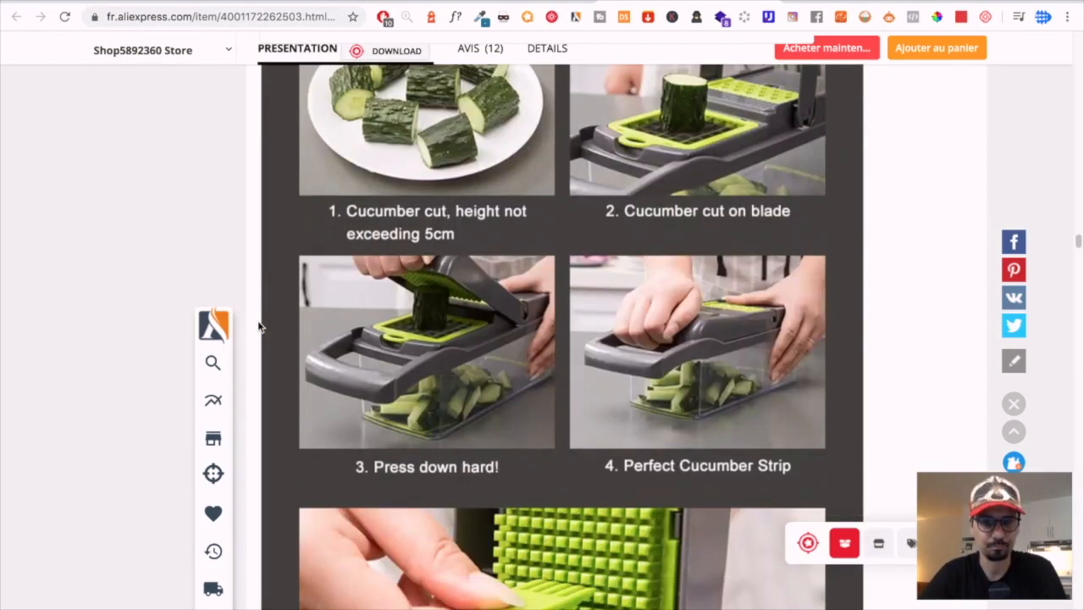
scroll(257, 326, "down", 15)
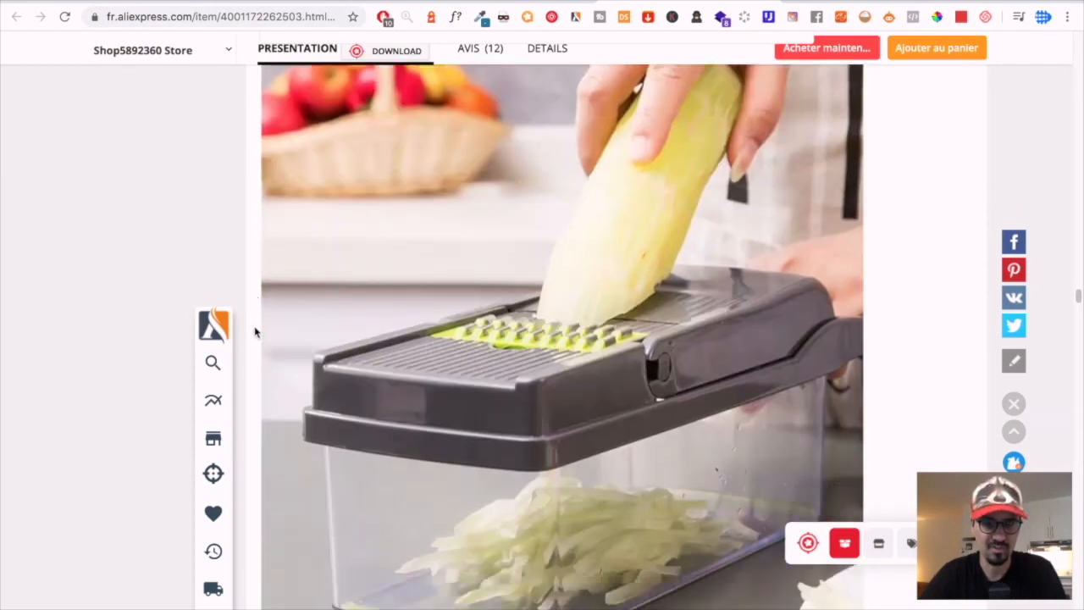
scroll(249, 333, "down", 5)
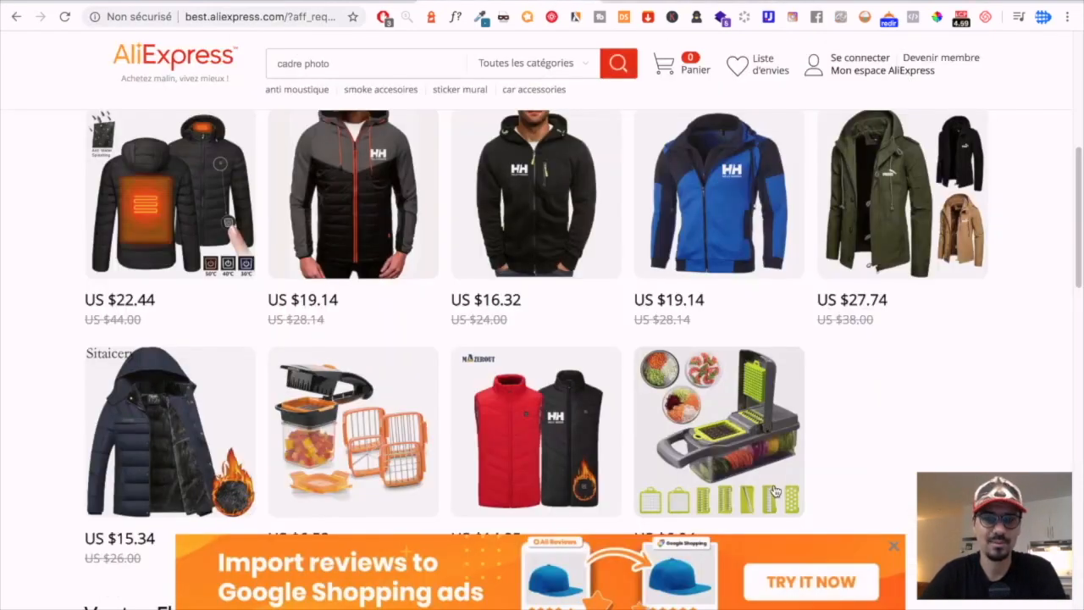
Open the Ventes Flash deals page and choose the WXB portable USB blender.
scroll(698, 357, "down", 10)
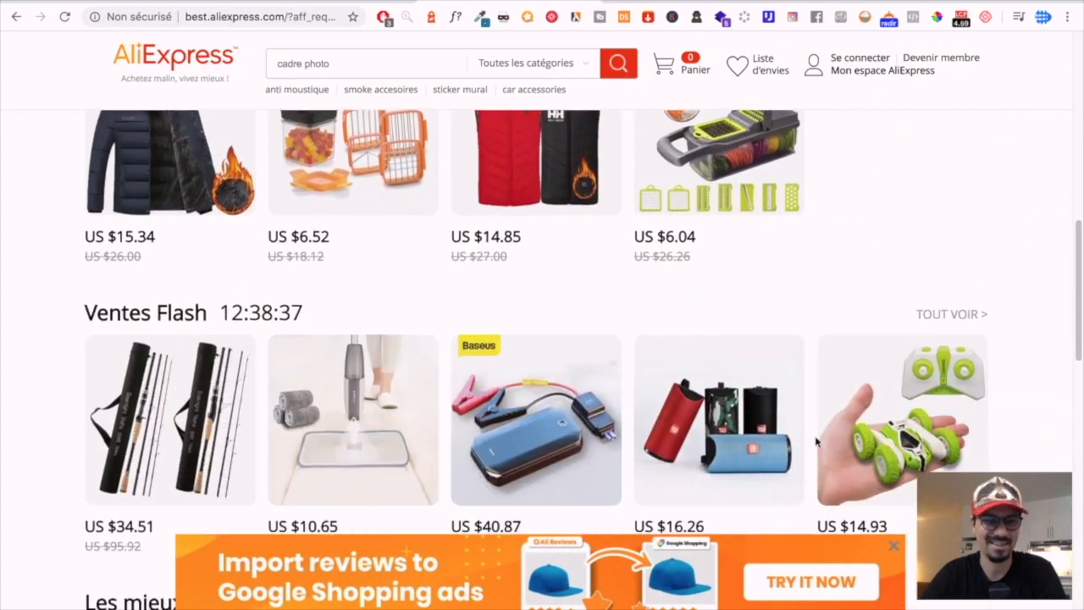
scroll(698, 356, "up", 5)
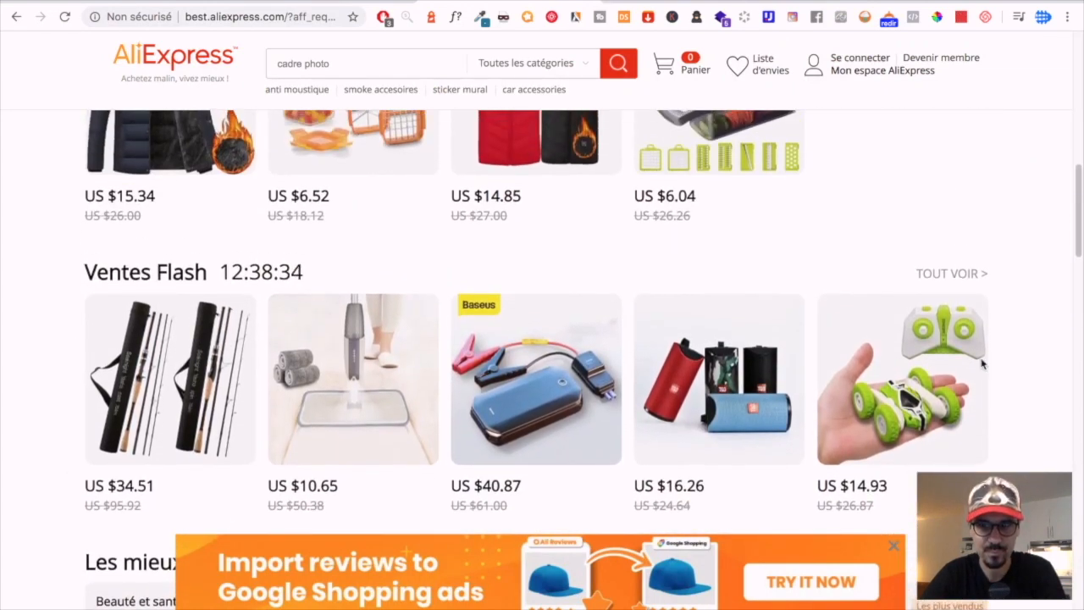
left_click(978, 364)
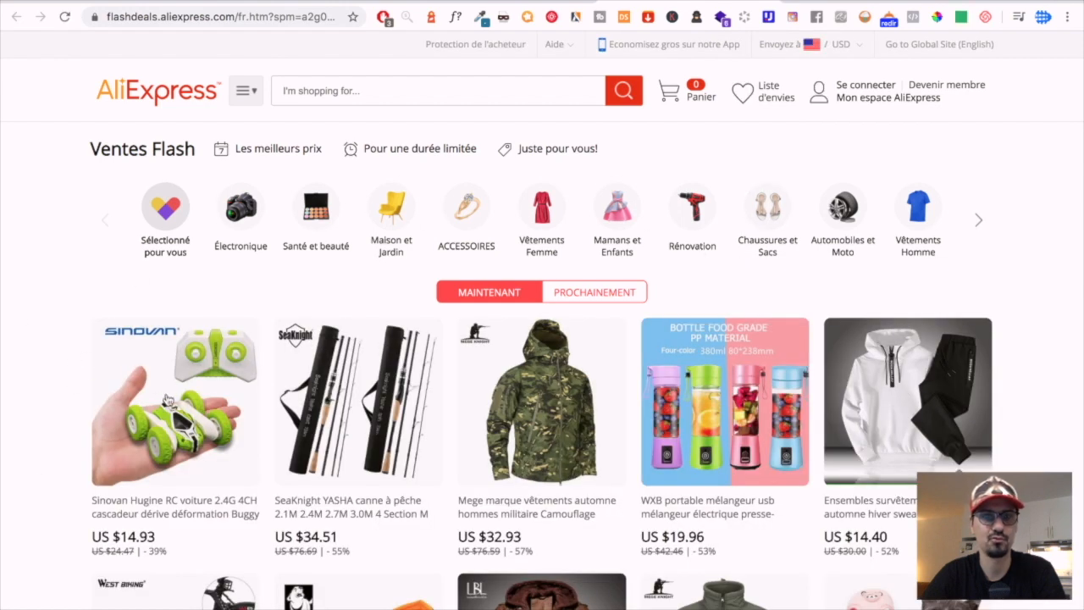
left_click(711, 367)
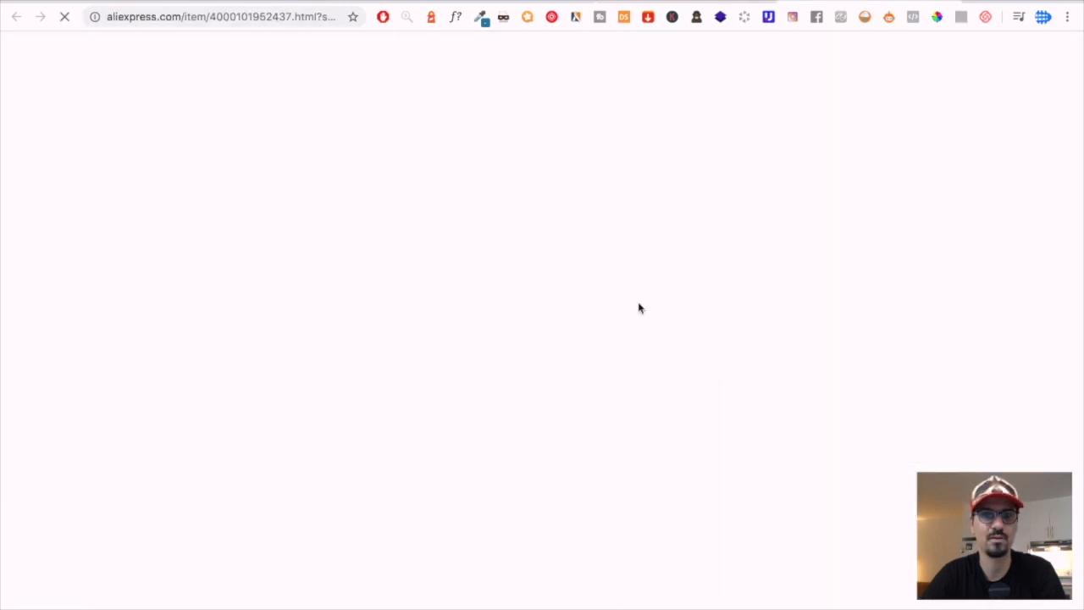
Review the portable blender's gallery images and download the set of product photos.
scroll(496, 309, "down", 3)
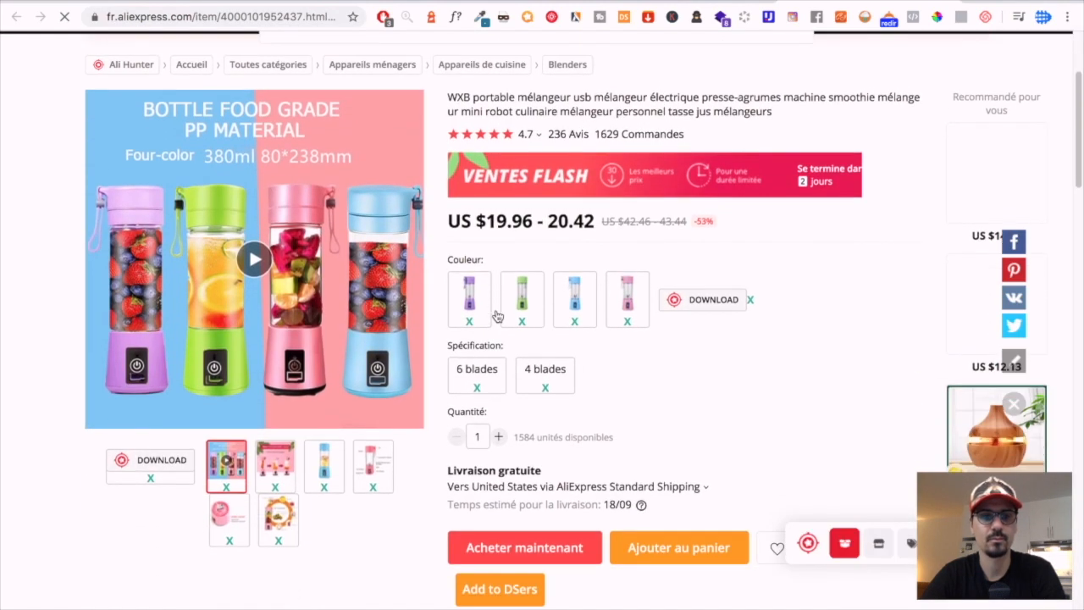
left_click(276, 439)
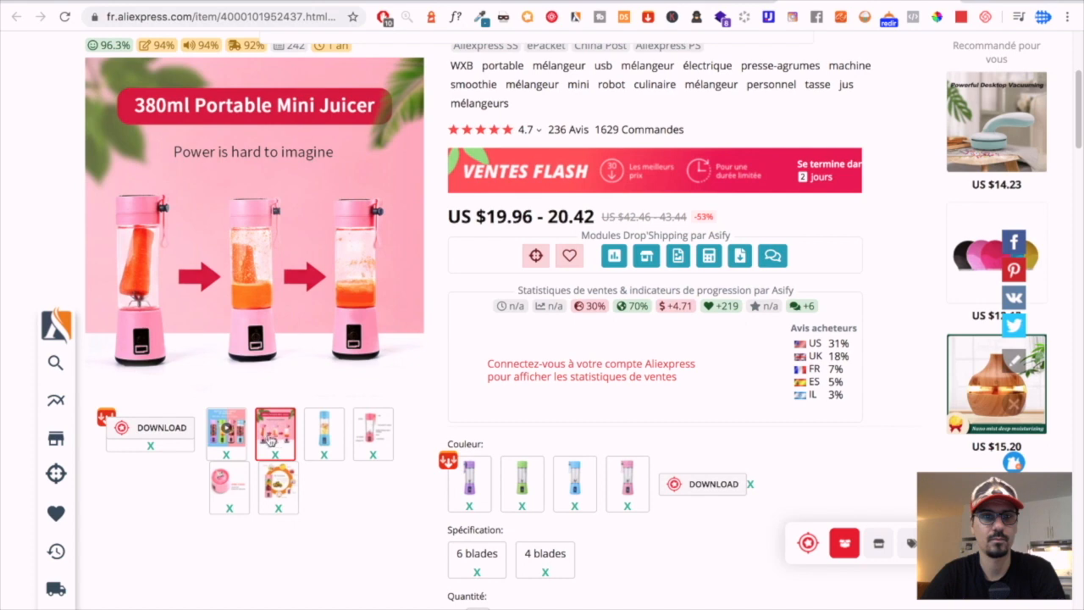
scroll(535, 426, "down", 6)
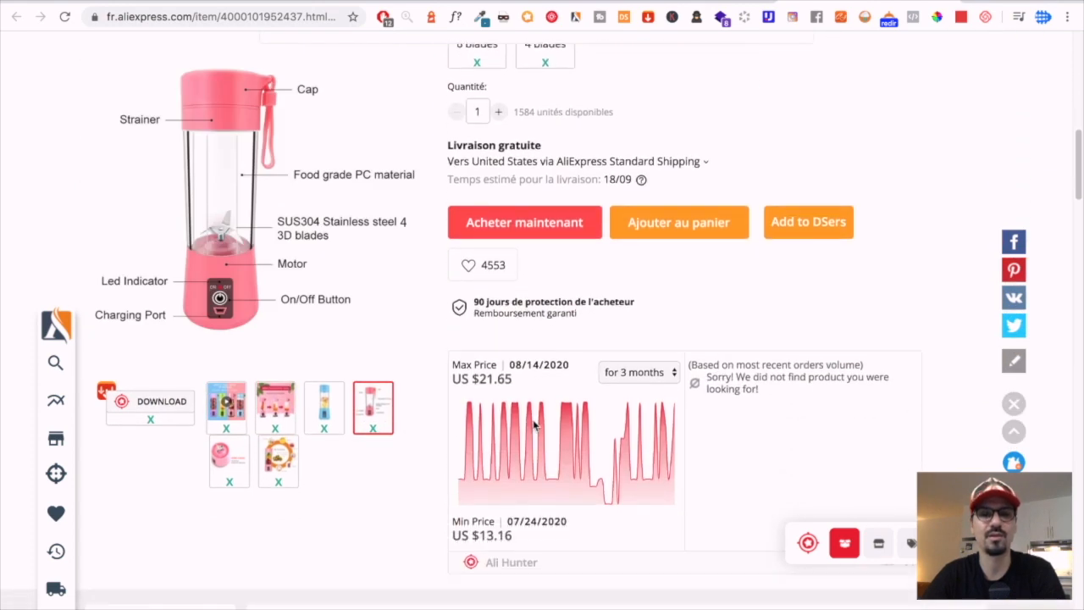
scroll(534, 425, "down", 2)
left_click(161, 387)
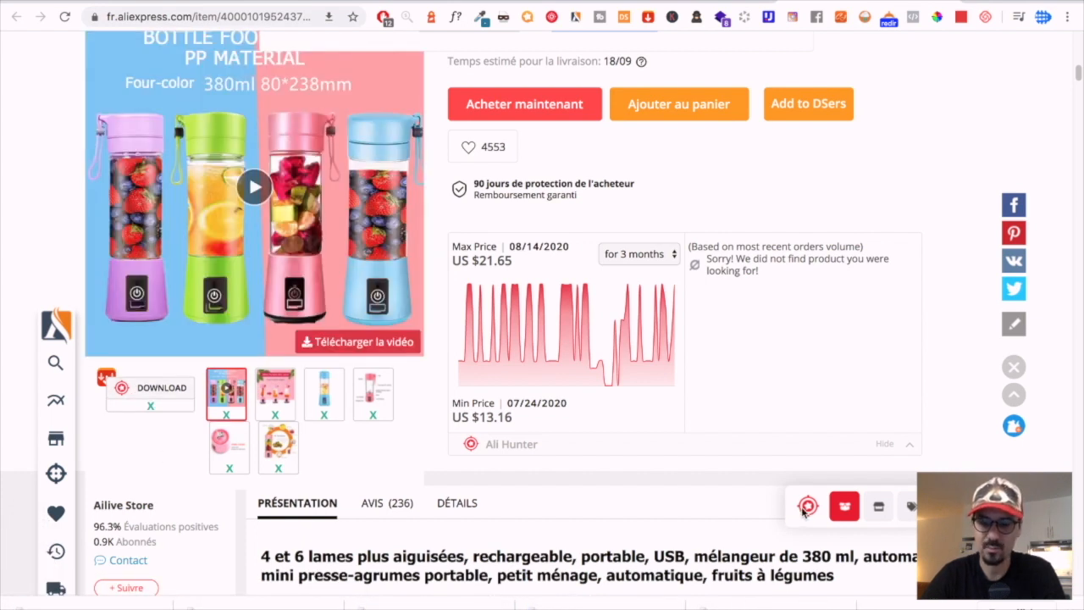
Expand the Ali Hunter product summary and open its general settings.
left_click(806, 507)
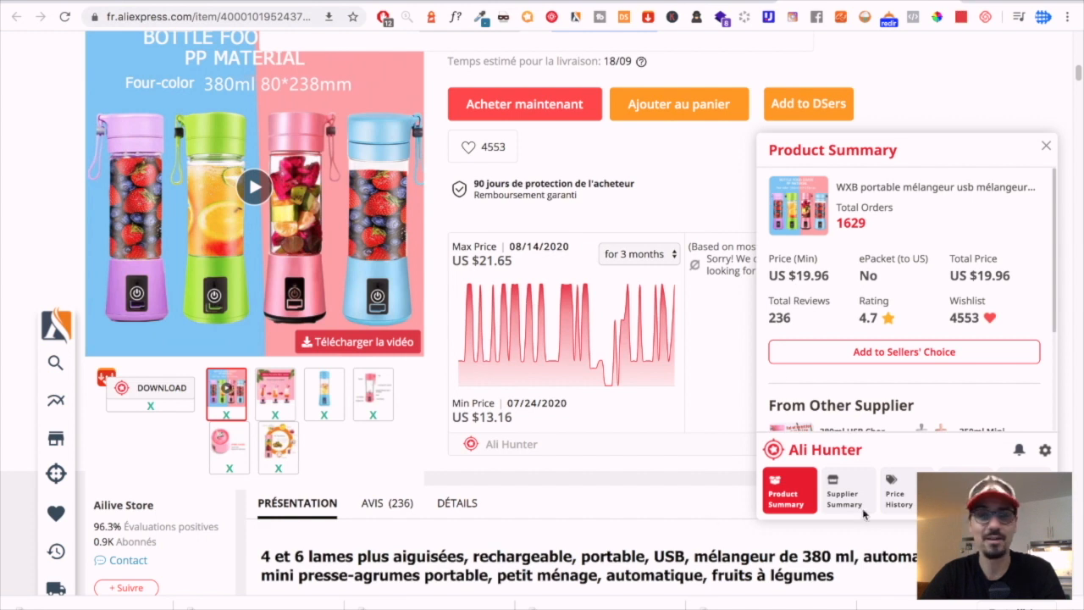
left_click(1044, 454)
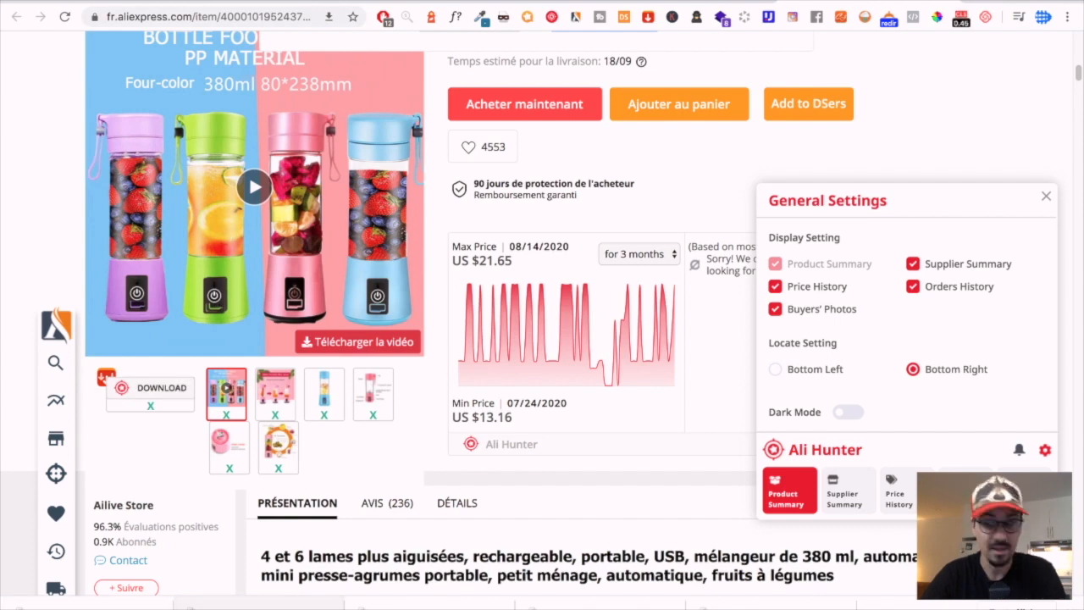
Preview the downloaded portable blender photos one by one, comparing the blade, labelled-parts and single-blender images.
key("super+Tab")
left_click_drag(476, 13, 1083, 13)
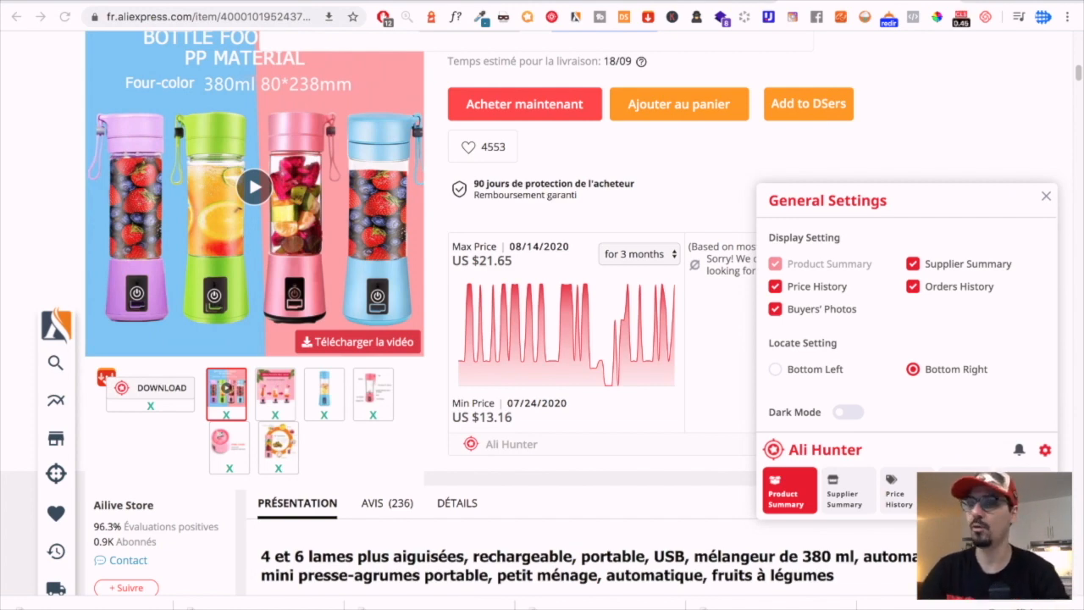
key("space")
key("Right")
key("Right")
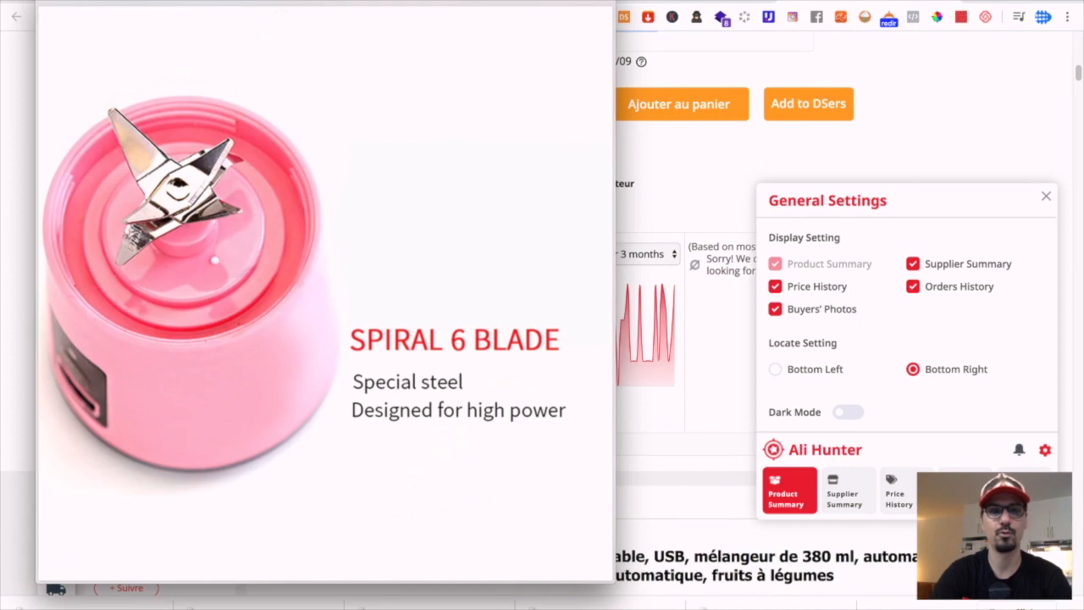
key("Right")
key("Right")
key("Right")
key("Right")
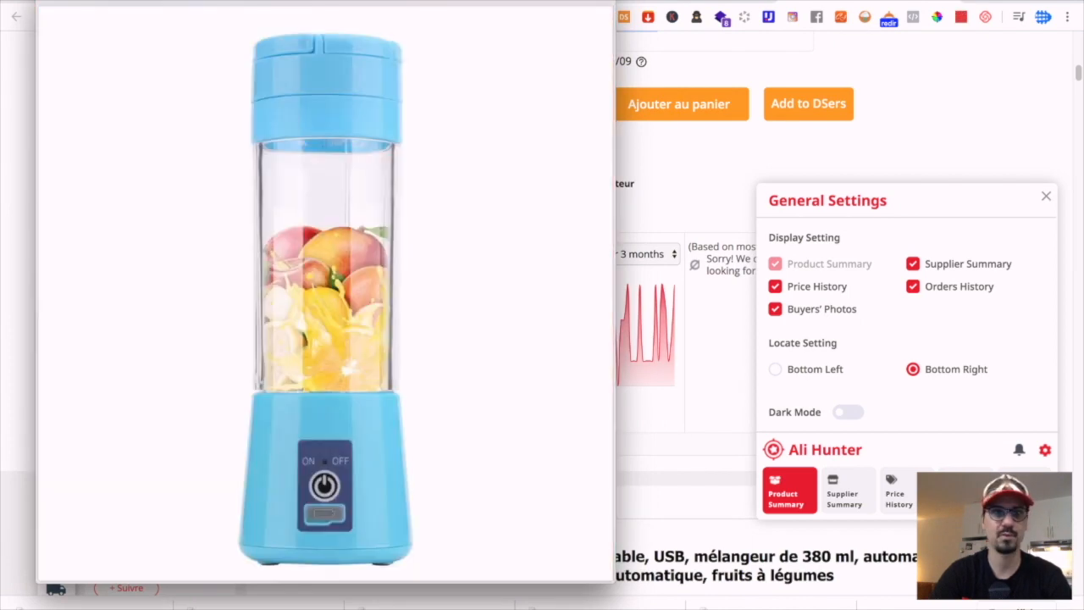
key("Left")
key("Right")
key("Right")
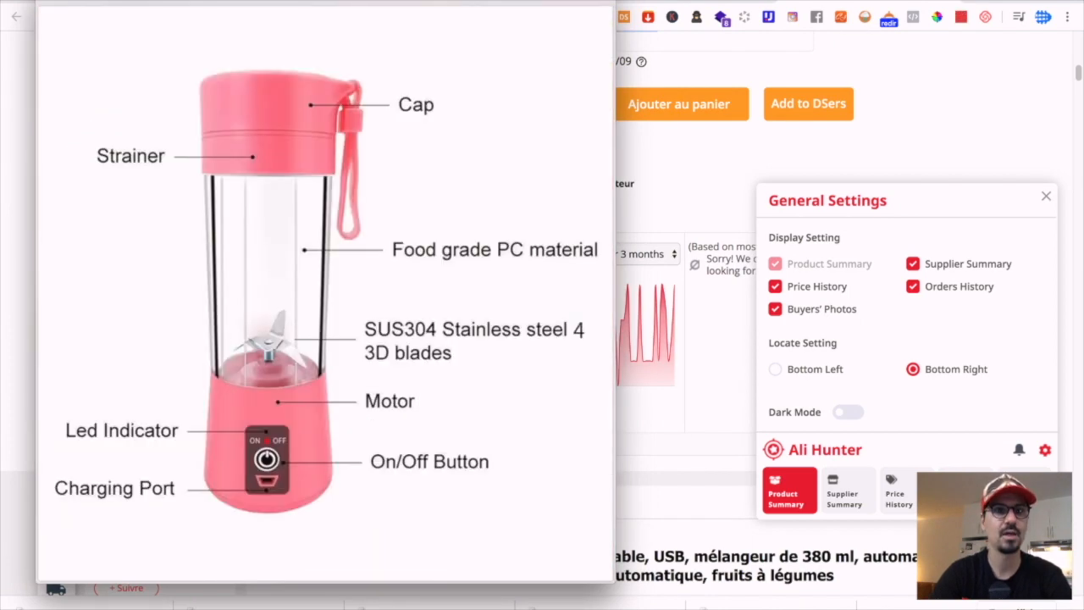
key("Left")
key("Right")
key("Right")
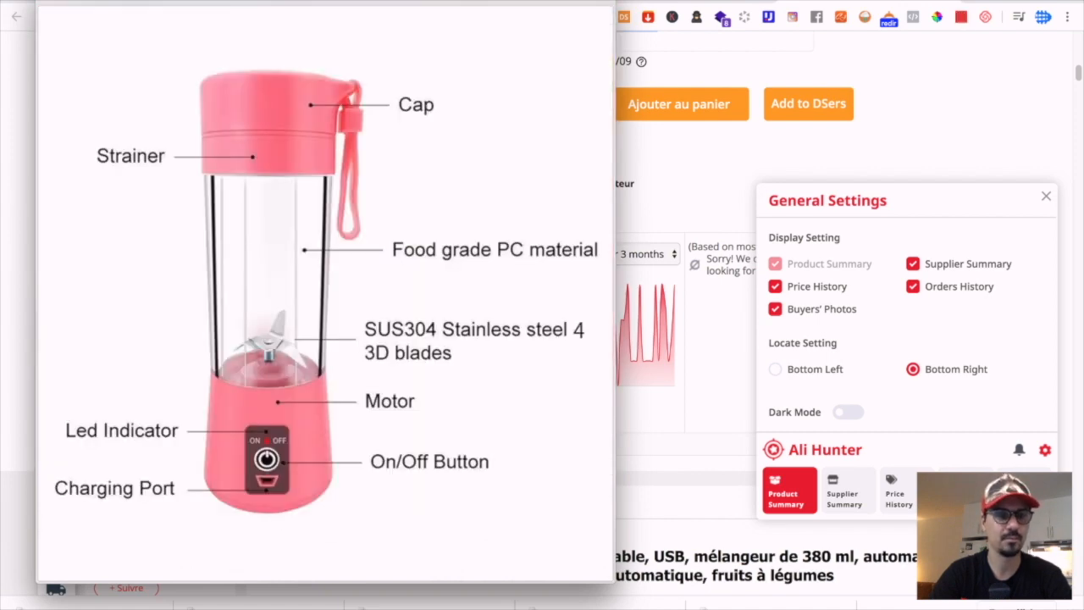
key("Right")
key("Right")
key("Left")
key("Left")
key("Left")
key("Left")
key("Left")
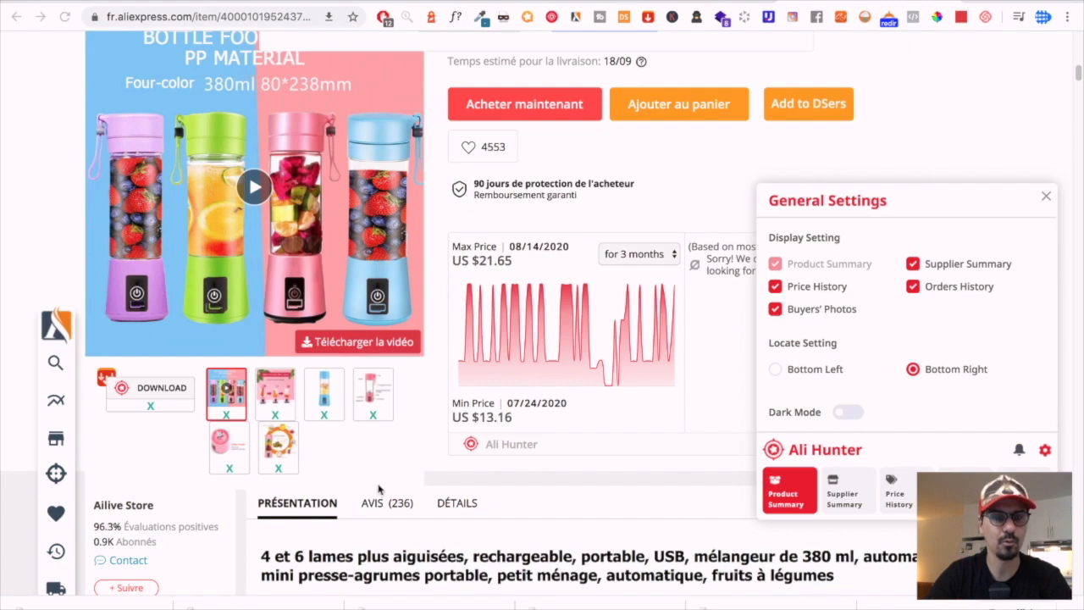
Close the Ali Hunter general settings and product summary covering the blender's description.
scroll(386, 484, "down", 15)
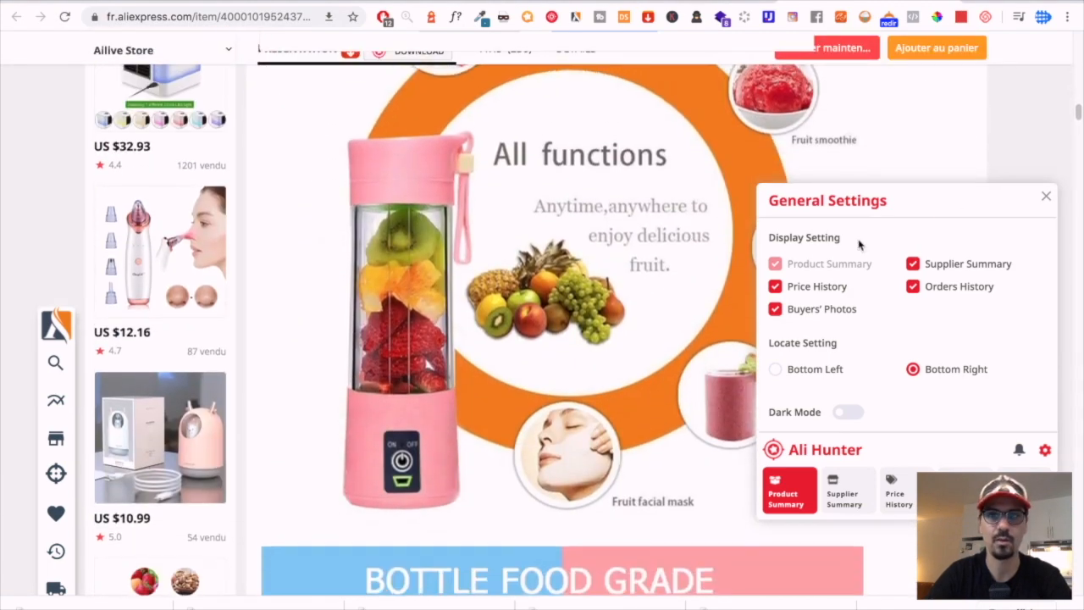
left_click(1045, 196)
scroll(1042, 207, "down", 5)
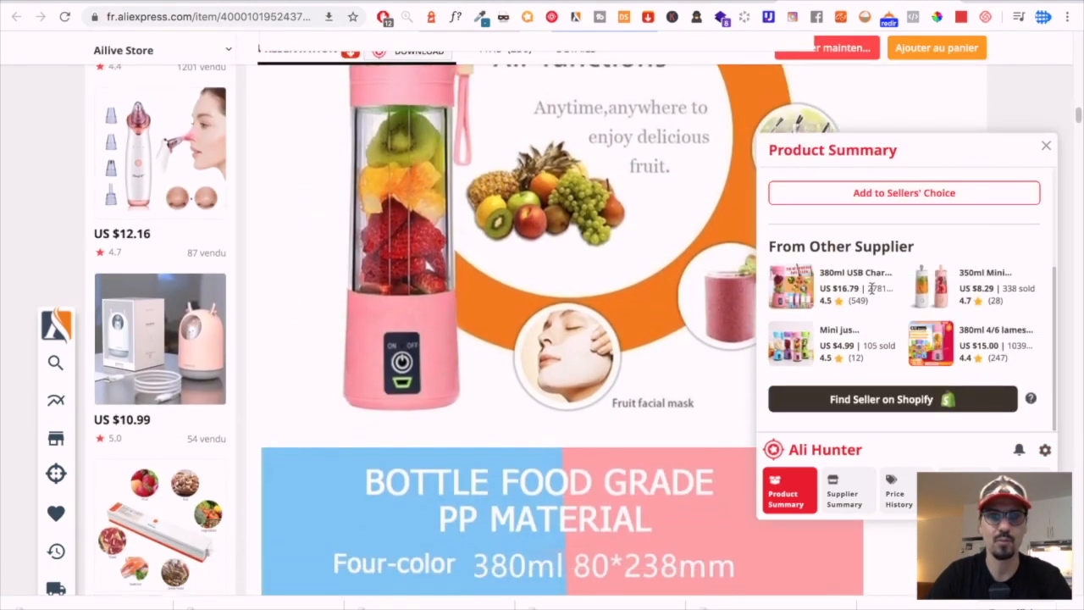
left_click(1046, 146)
scroll(889, 239, "down", 6)
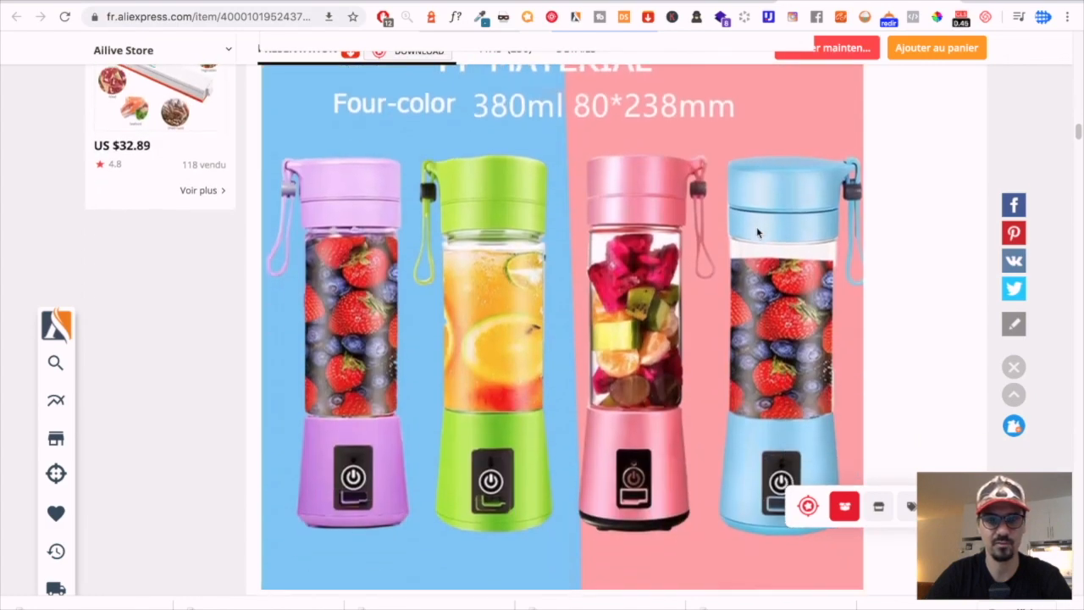
Examine the blender's description images, including the carrot demonstration, usage steps and filter details.
scroll(758, 233, "down", 10)
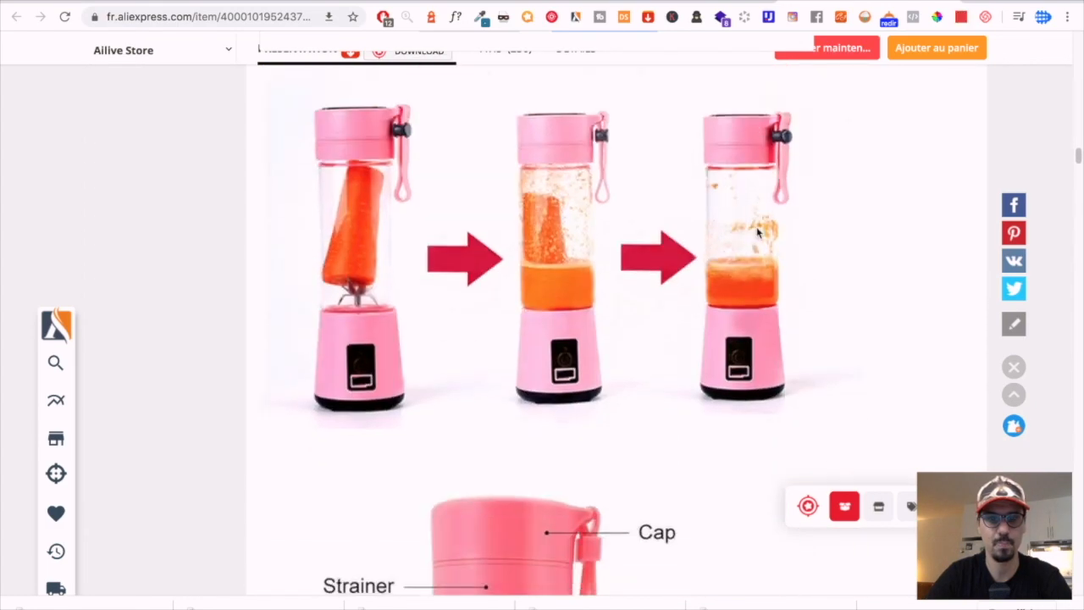
scroll(758, 233, "down", 15)
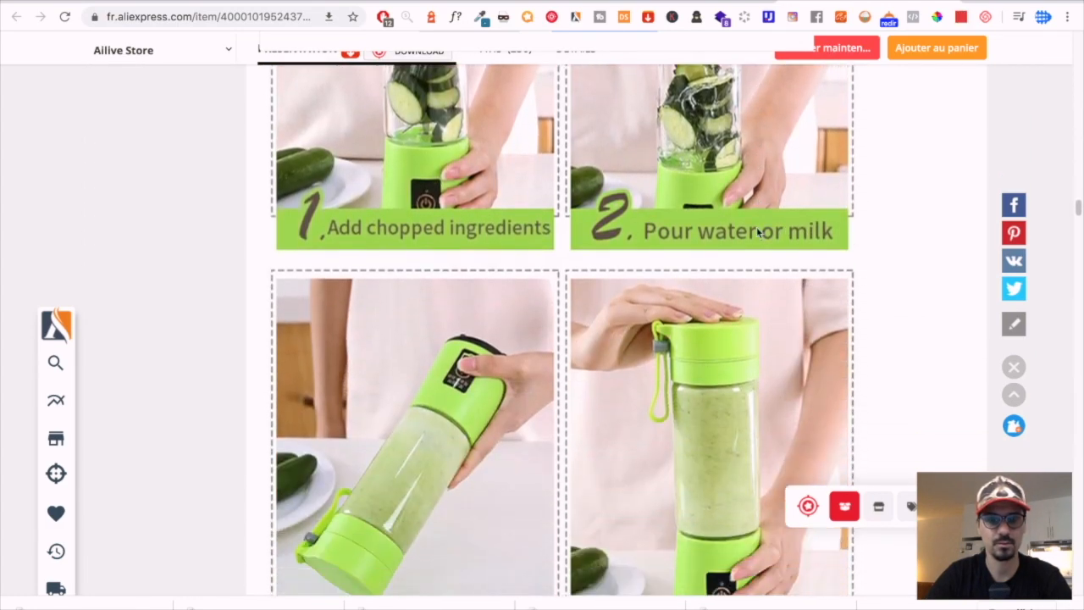
scroll(758, 233, "down", 8)
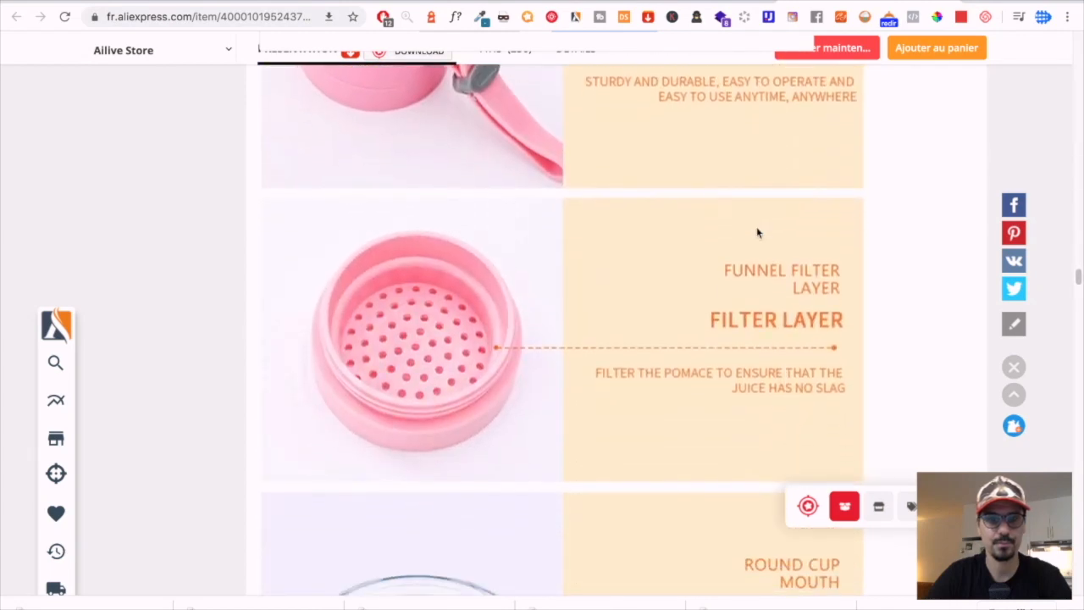
scroll(757, 233, "up", 2)
scroll(758, 232, "down", 1)
scroll(758, 232, "up", 5)
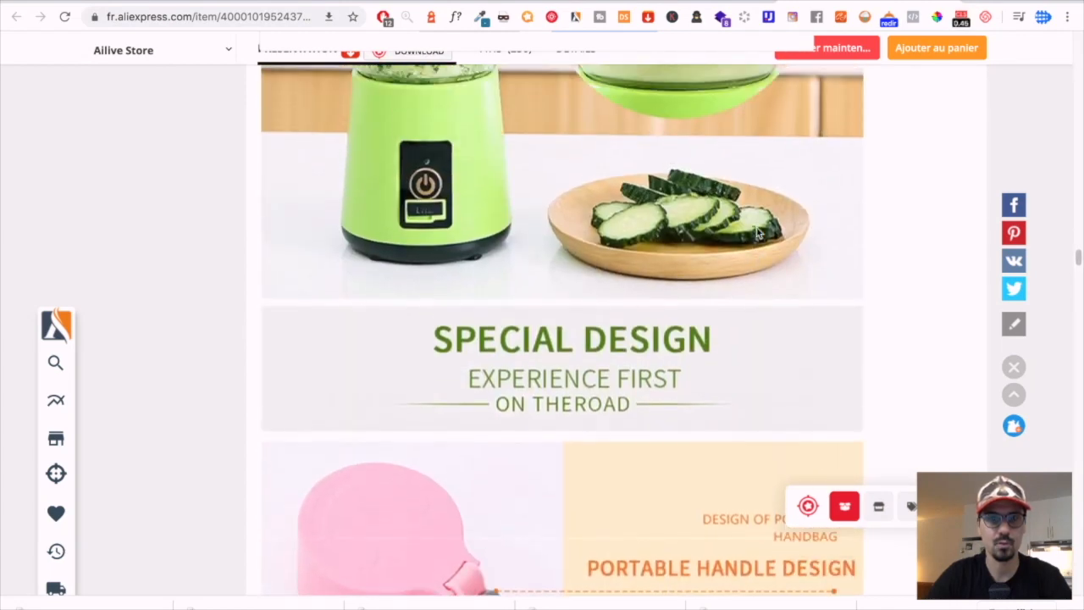
scroll(757, 233, "down", 4)
Capture a screenshot of the description photo showing a couple pouring orange juice beside the pink blender.
scroll(758, 230, "down", 10)
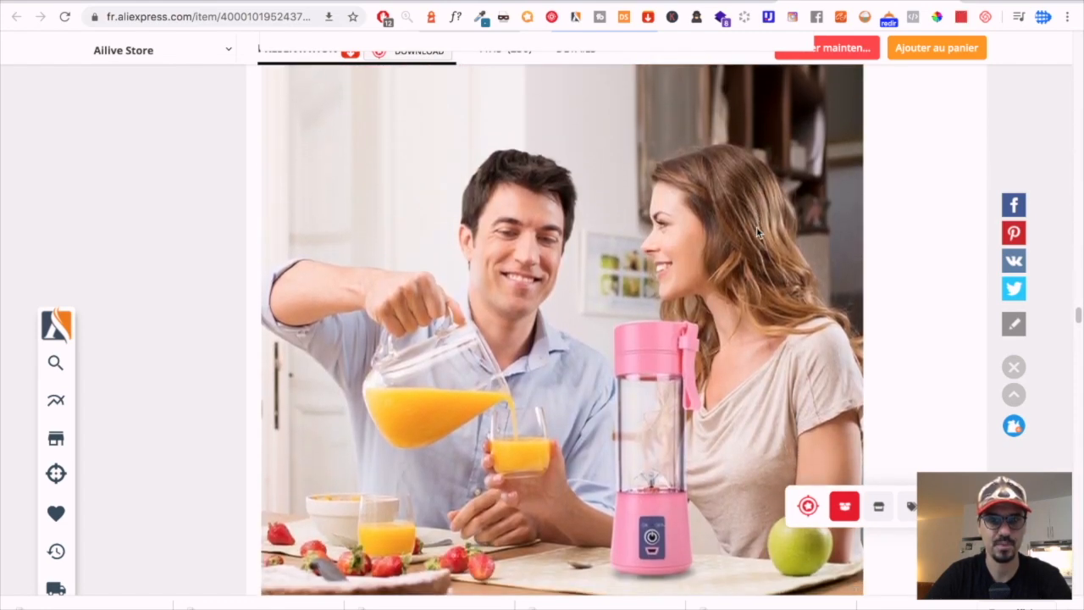
scroll(849, 406, "down", 2)
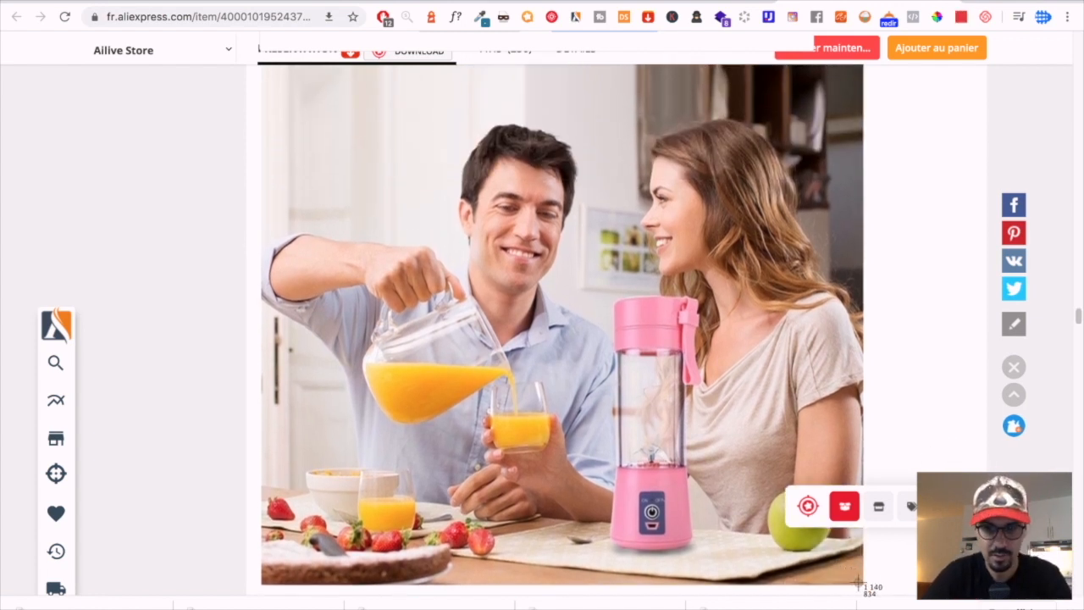
left_click_drag(861, 582, 264, 74)
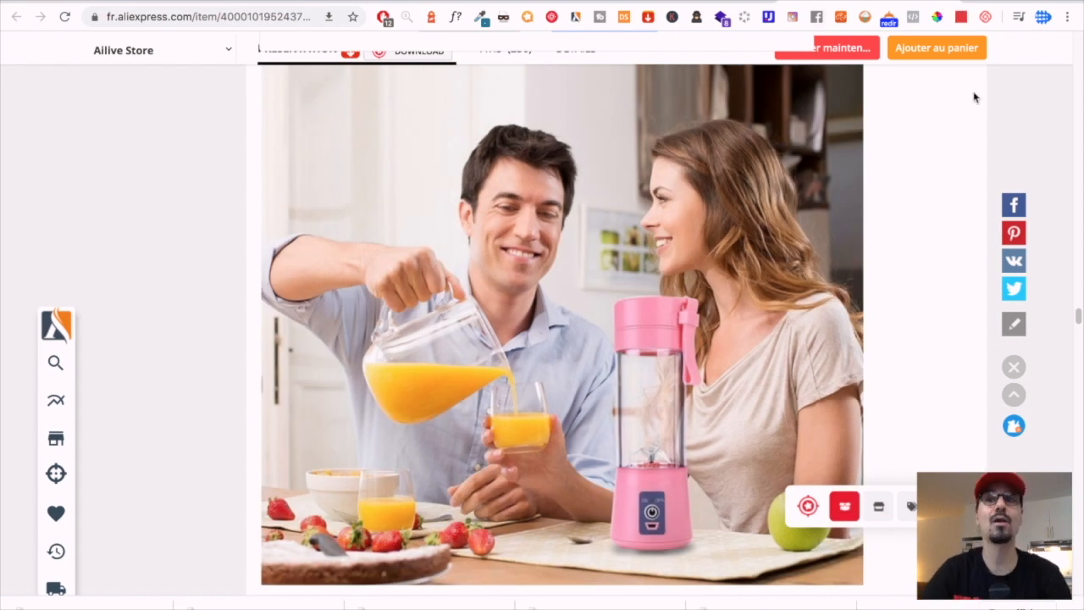
Open the remove.bg website in a new browser tab.
left_click(343, 3)
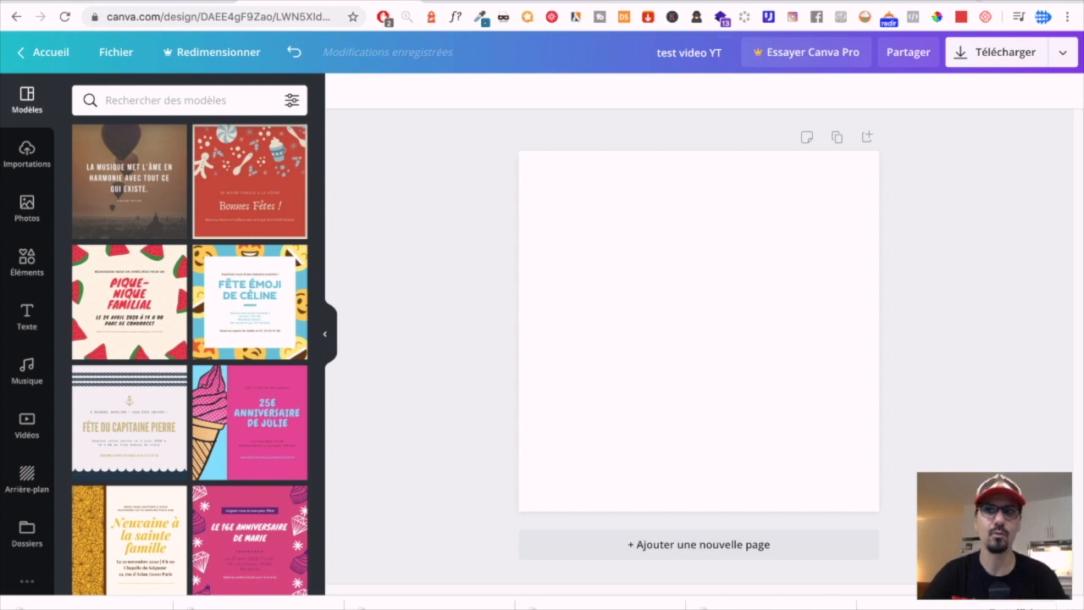
key("ctrl+t")
type("remove.bg")
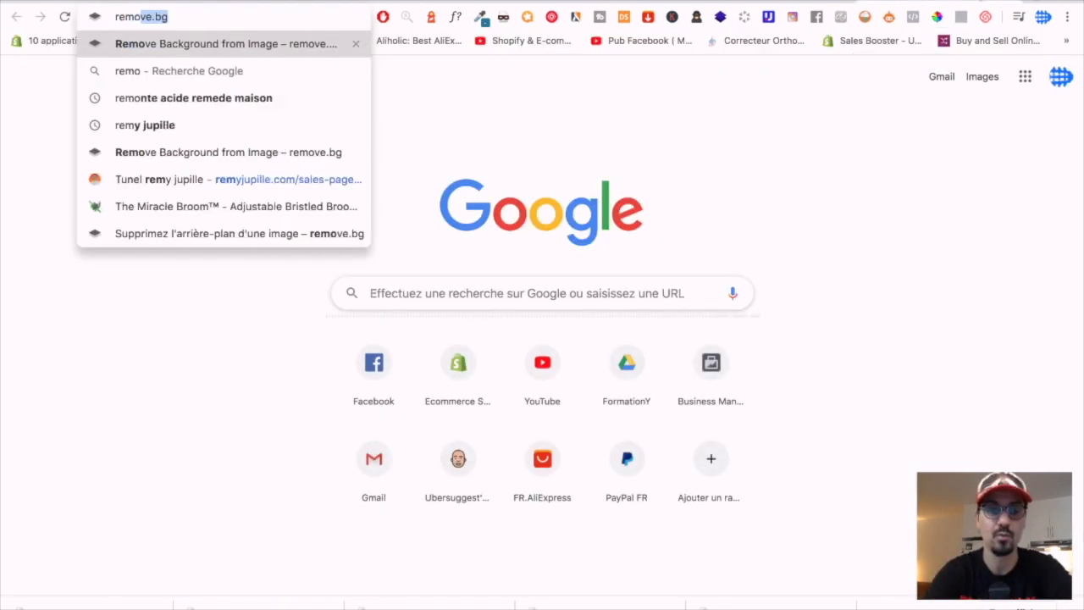
key("Return")
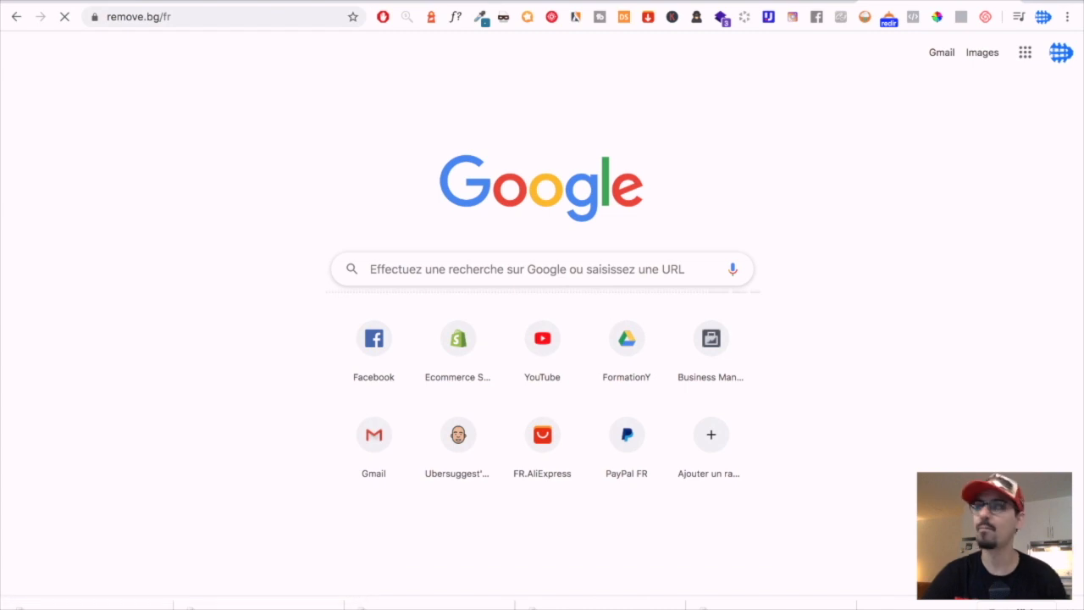
Preview the downloaded photos and upload the pink "380ml Portable Mini Juicer" image to remove.bg.
key("space")
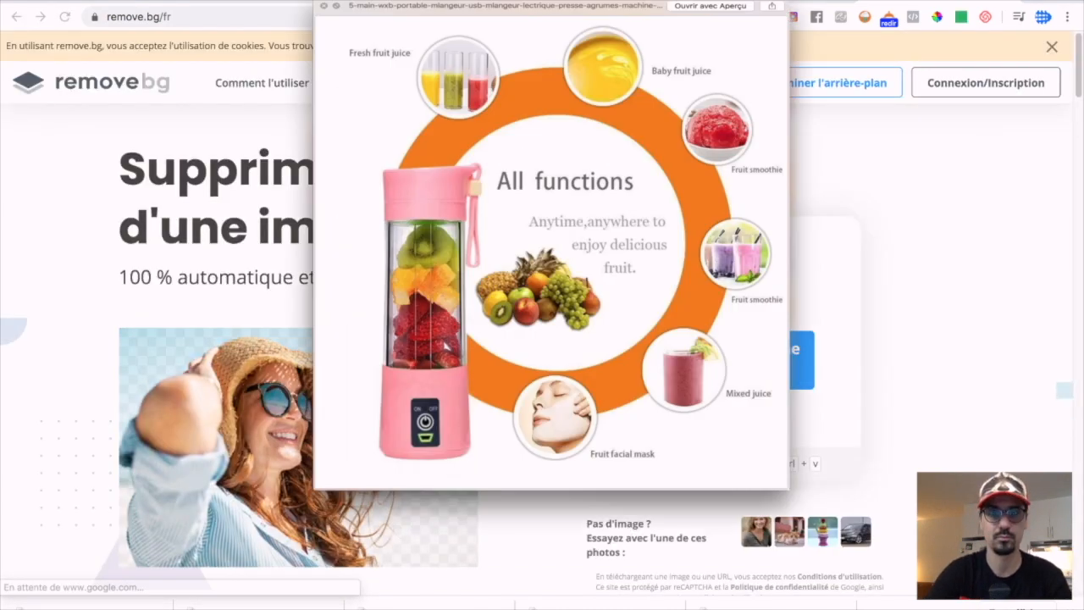
key("Down")
key("Down")
key("Down")
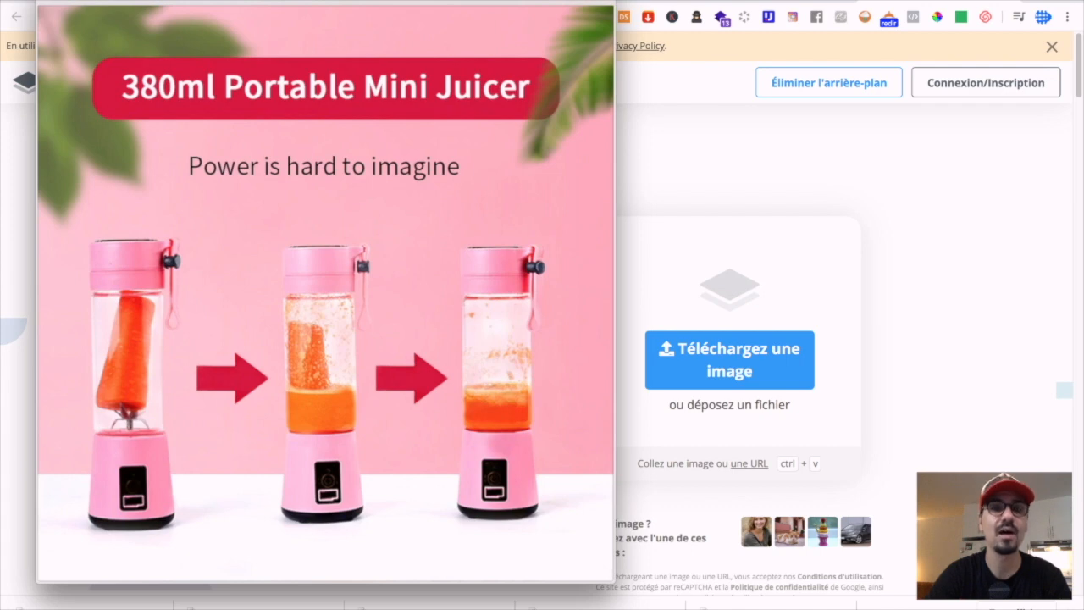
key("space")
left_click_drag(1075, 261, 477, 299)
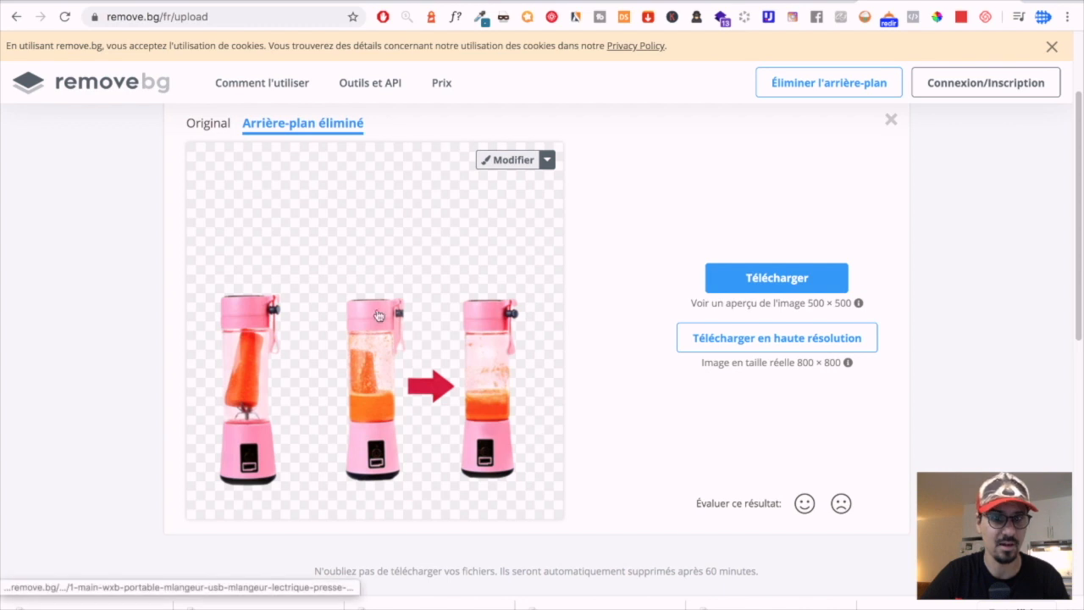
Review the background-free image of the three blenders and download its 500 × 500 version.
scroll(627, 341, "up", 2)
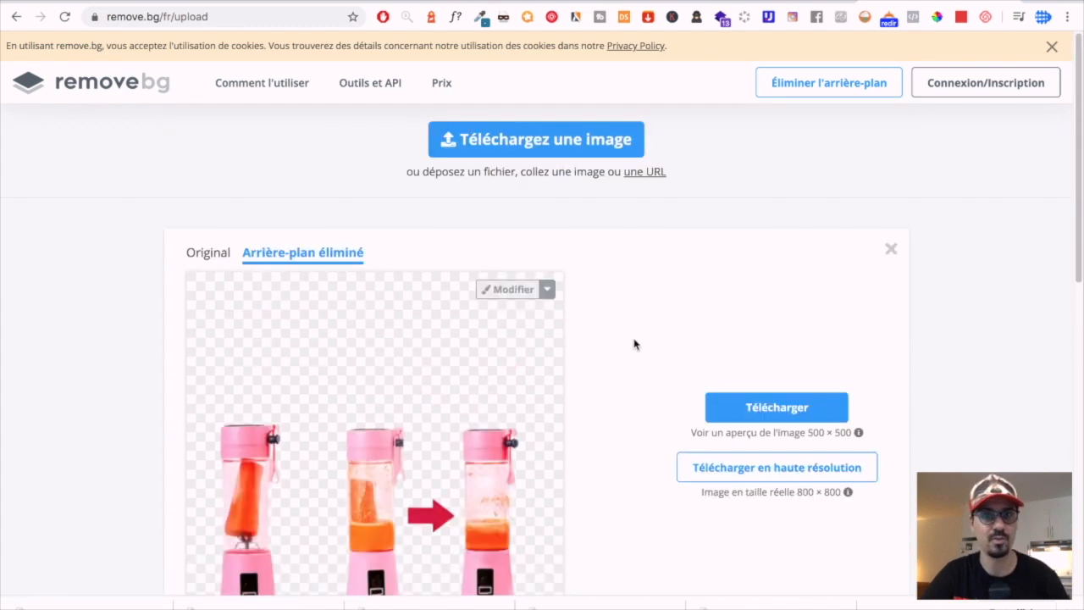
scroll(637, 350, "down", 6)
scroll(636, 350, "up", 4)
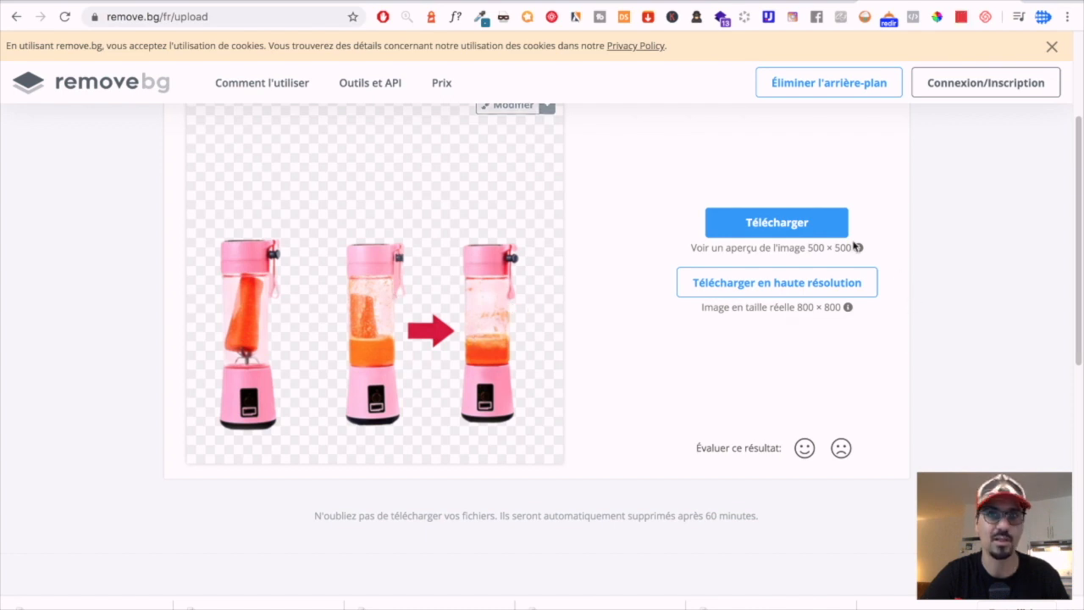
left_click(773, 225)
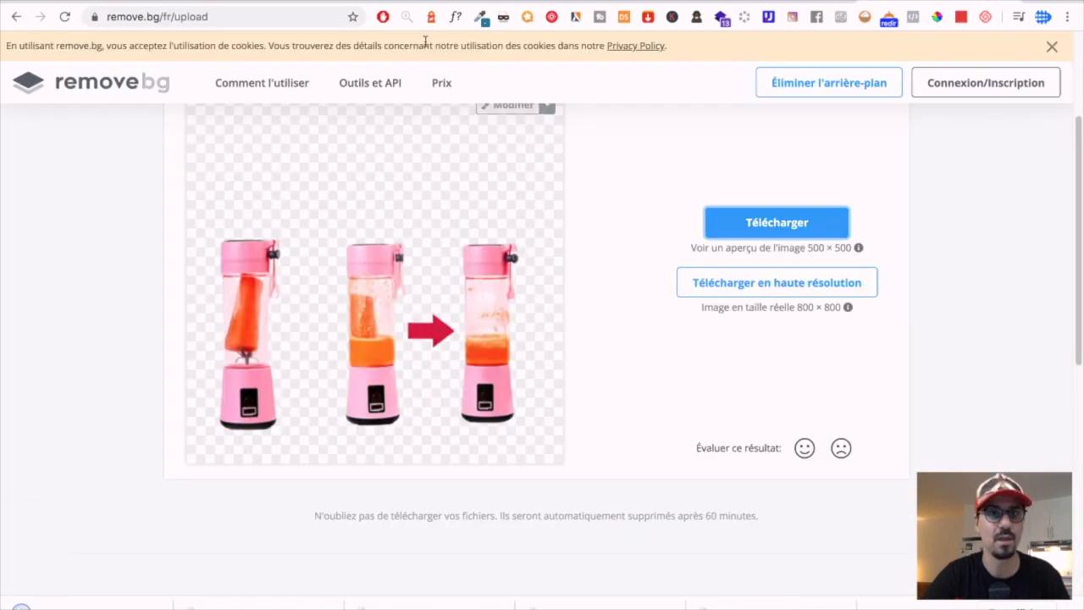
Switch to the Canva design, add the downloaded blender cut-out and enlarge it to fill the page.
left_click(302, 3)
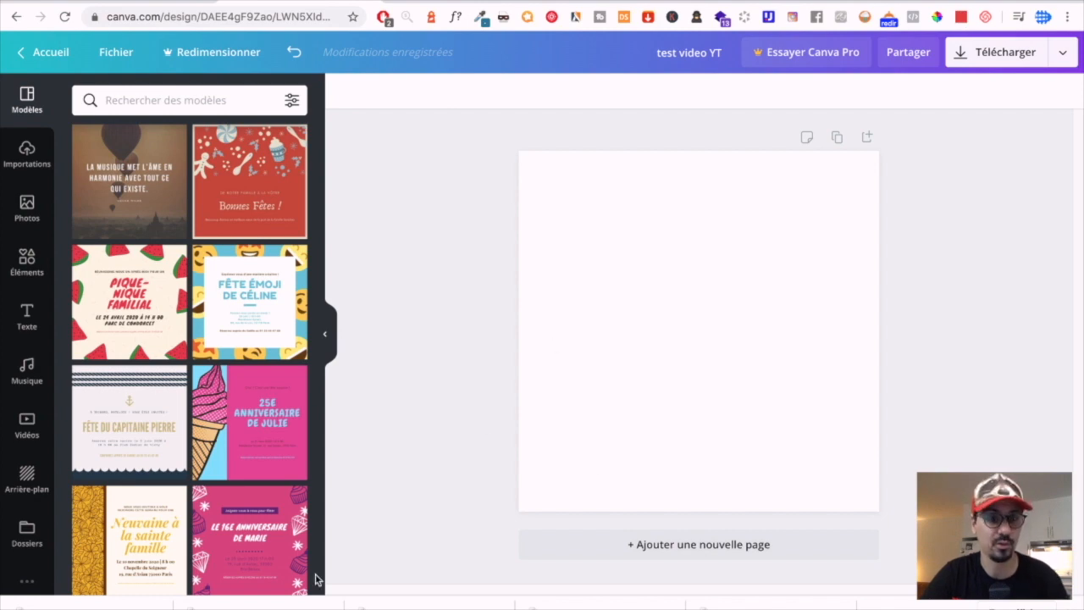
left_click_drag(110, 604, 660, 365)
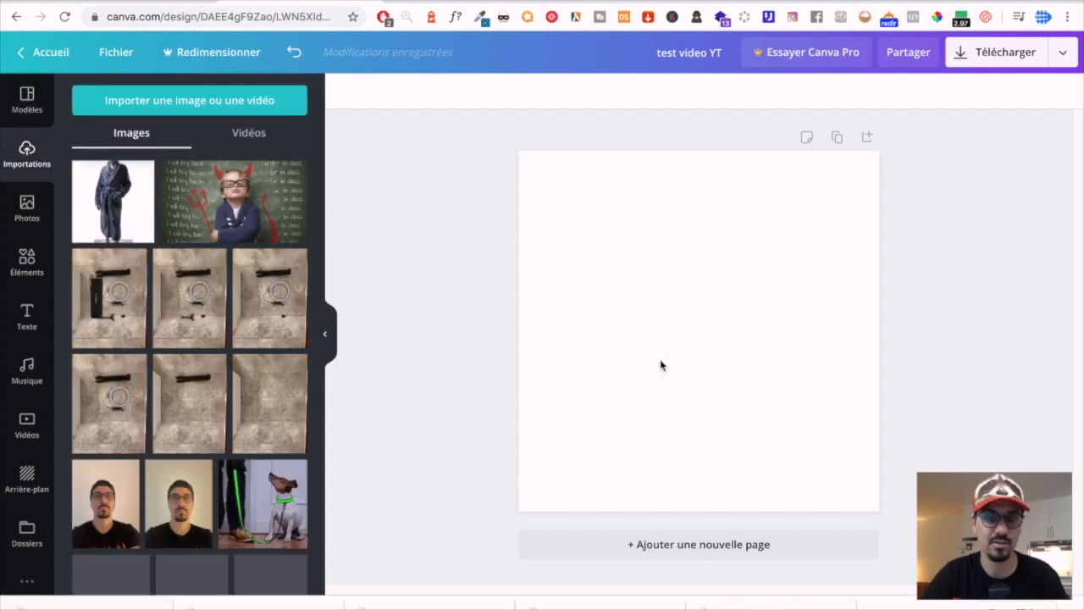
left_click_drag(675, 313, 595, 234)
left_click_drag(712, 346, 878, 510)
left_click(973, 453)
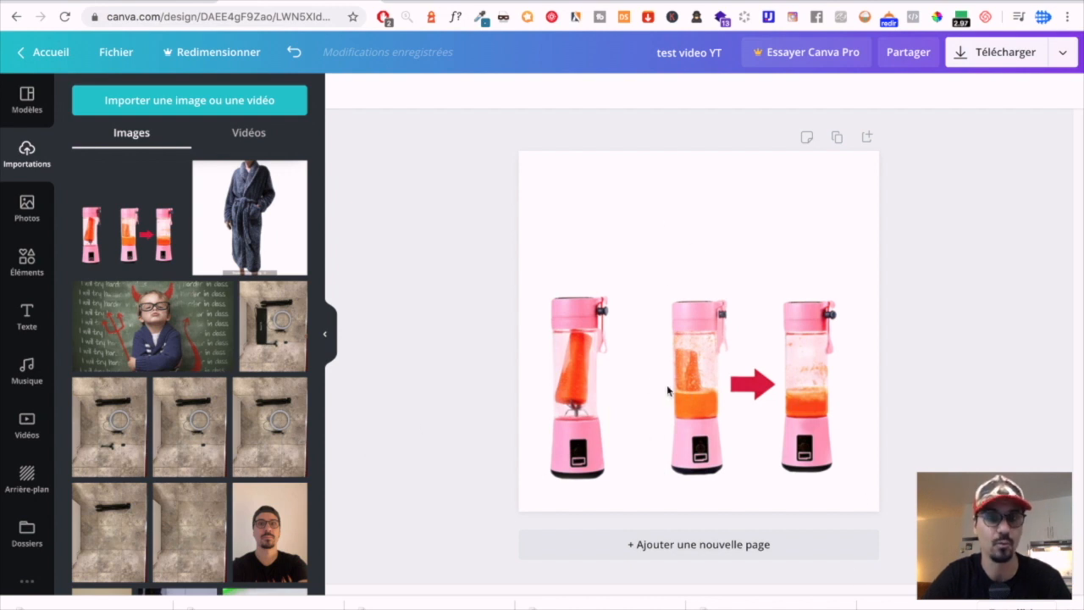
Undo the cut-out's placement as page background, then shrink it to about half the page width near the lower-right corner.
left_click(698, 285)
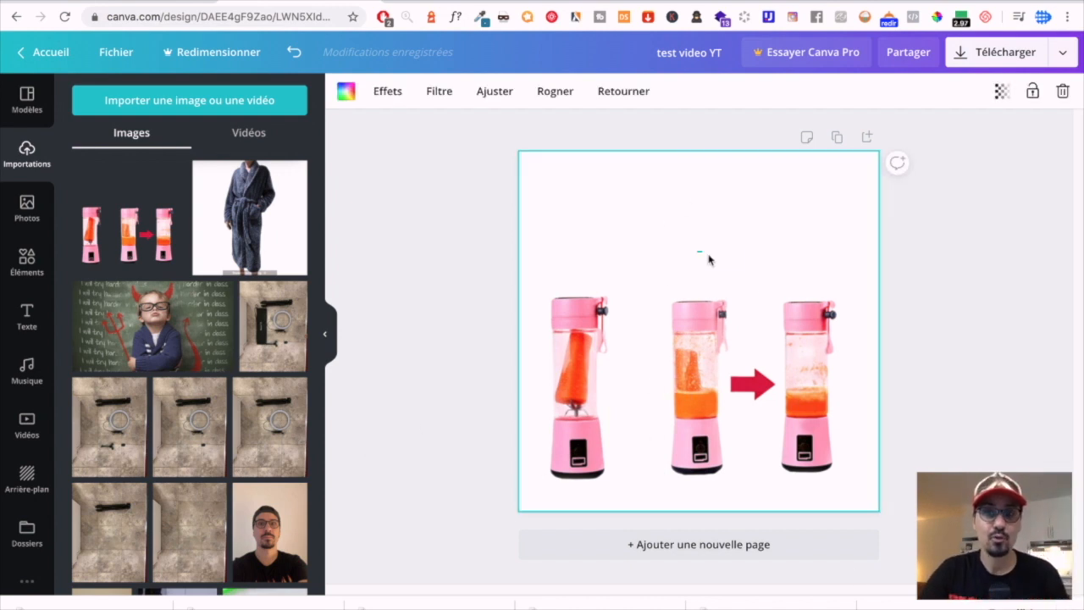
key("Escape")
key("super+z")
key("super+z")
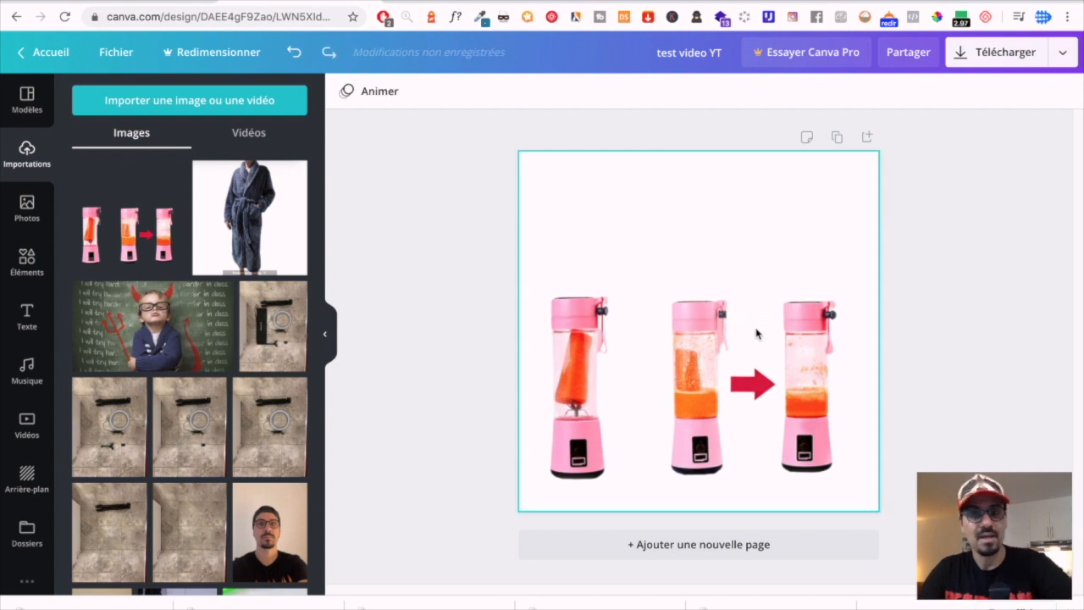
left_click_drag(617, 296, 834, 449)
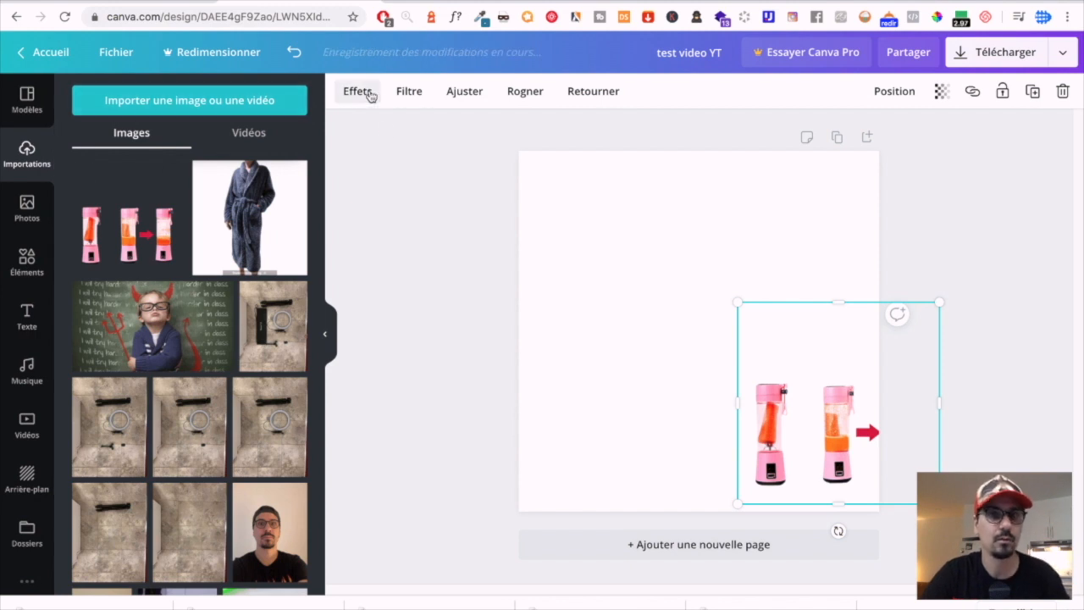
Set the page background to the light turquoise default colour and move the blender cut-out to the lower-left corner.
left_click(605, 303)
left_click(347, 92)
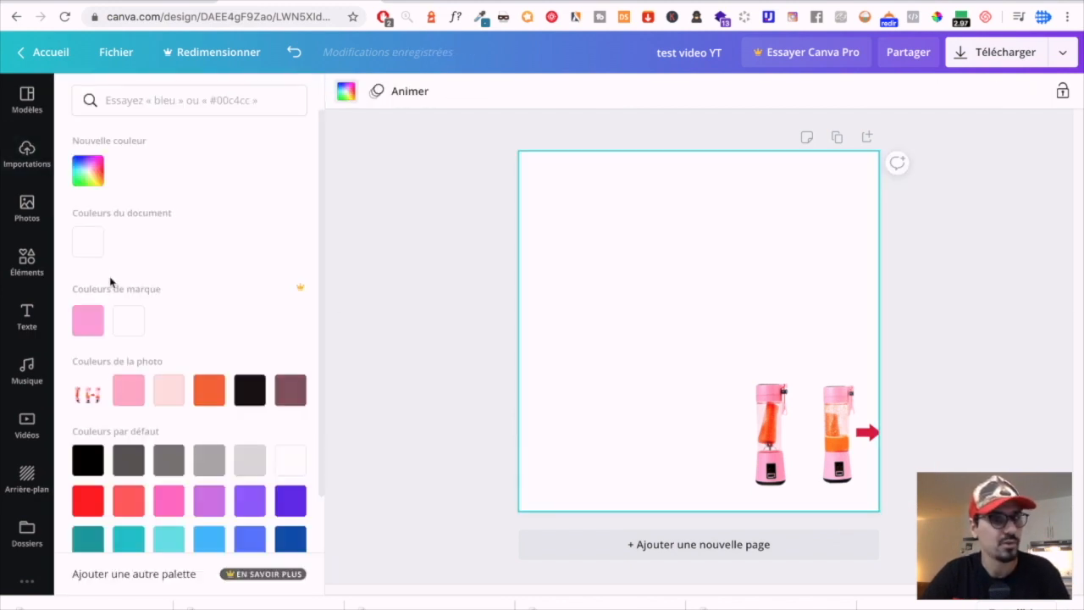
scroll(136, 423, "down", 2)
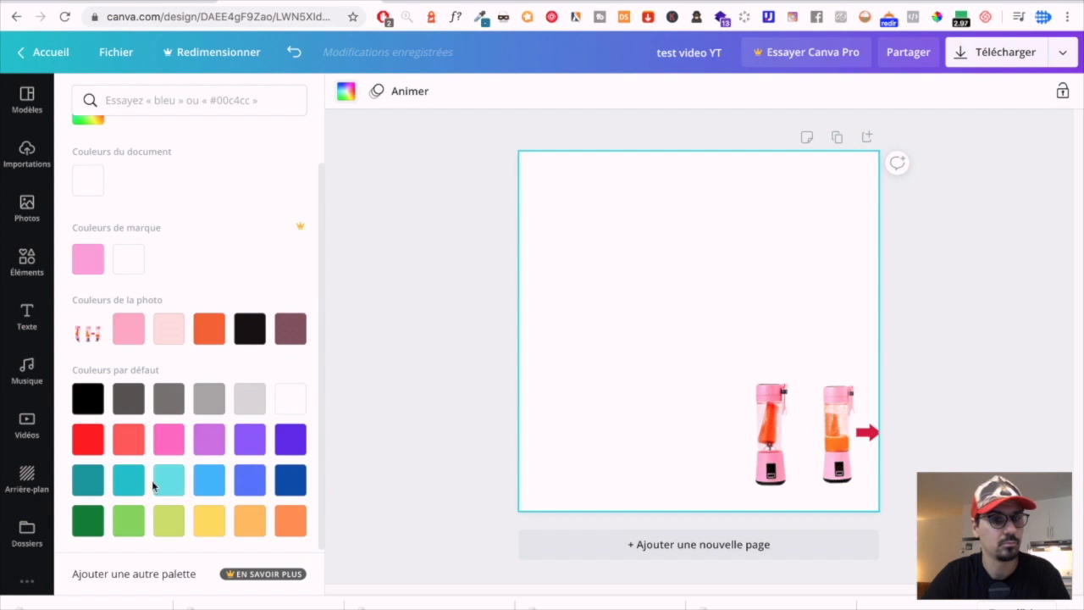
left_click(164, 485)
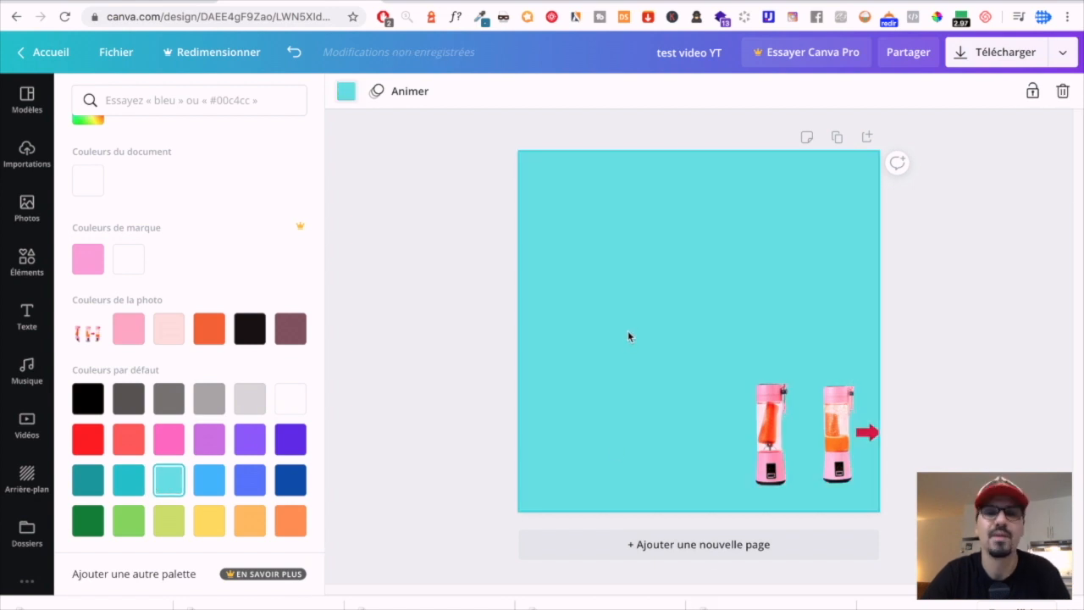
left_click_drag(781, 436, 572, 446)
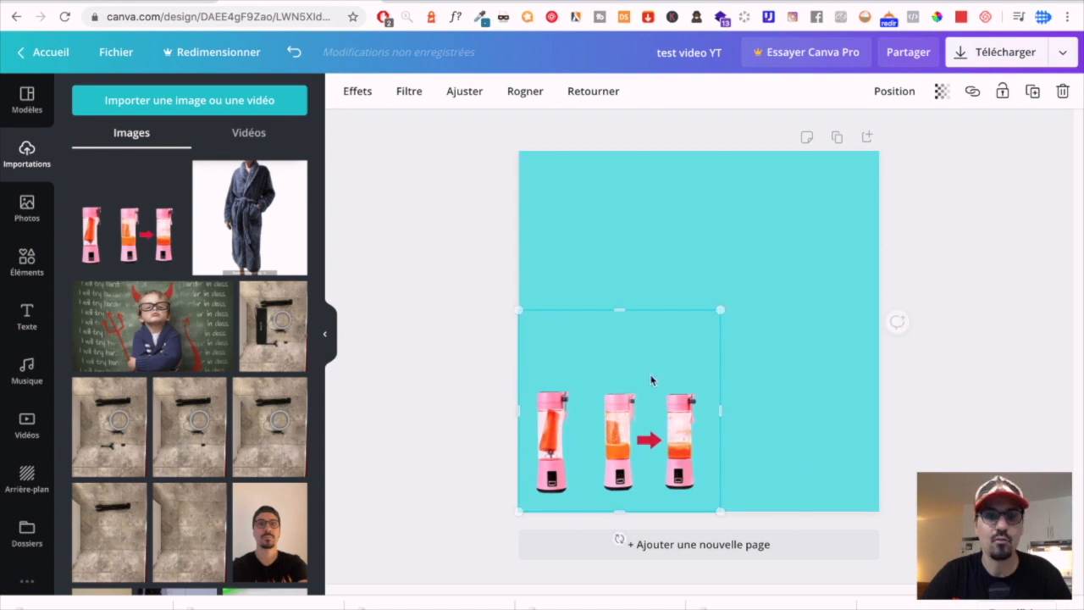
Enlarge the blender cut-out to span the full page width, then delete it from the page.
left_click_drag(710, 313, 890, 164)
left_click(947, 344)
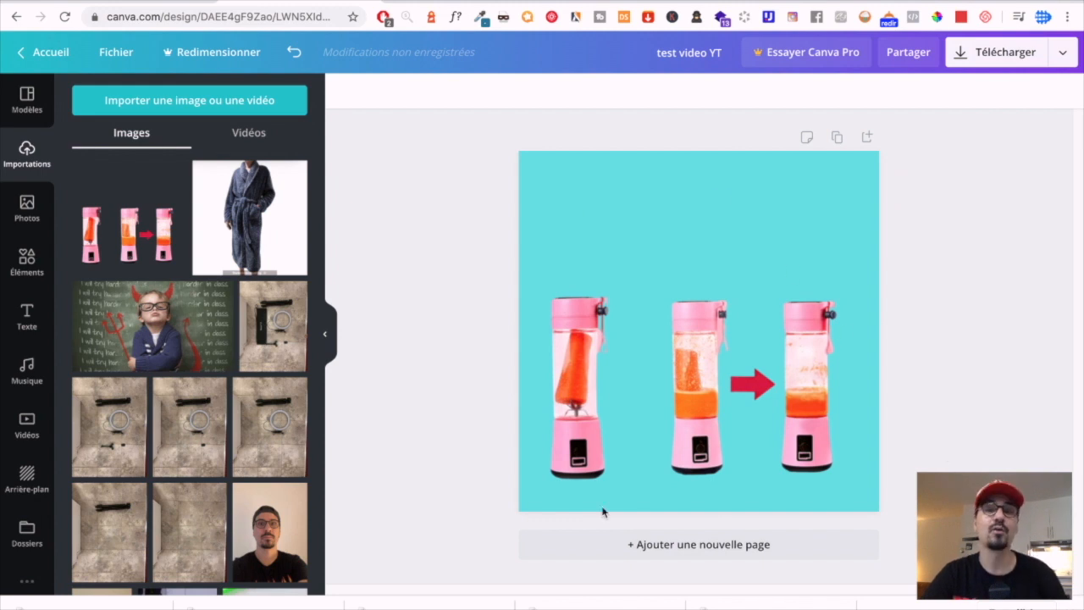
left_click(749, 354)
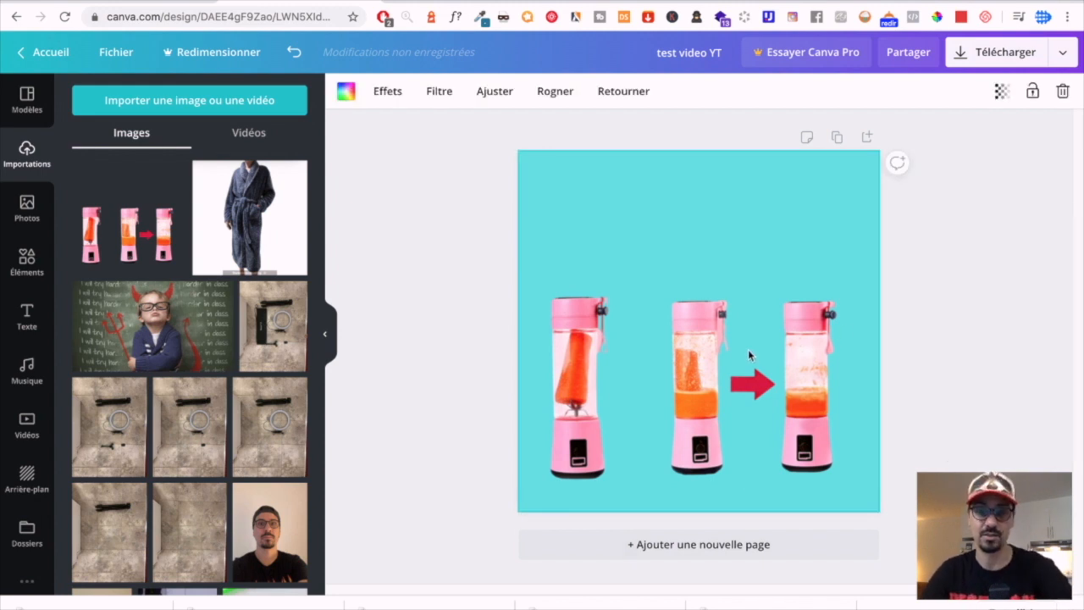
key("Delete")
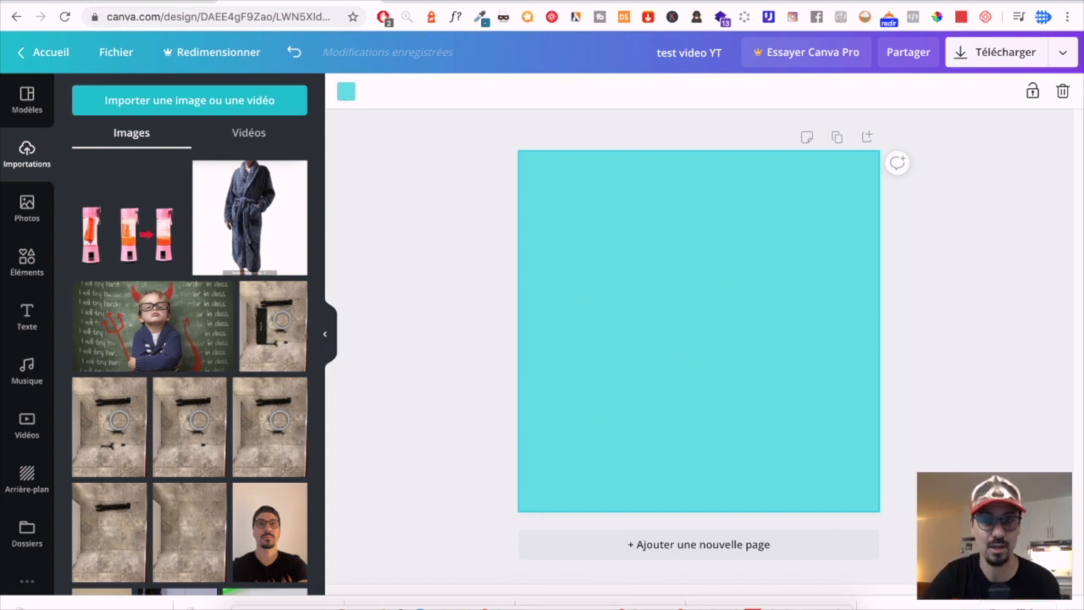
Add the downloaded three-blender cut-out again, crop its empty top area, and enlarge it to span the full page width.
left_click_drag(153, 597, 796, 304)
left_click_drag(670, 363, 650, 341)
left_click_drag(683, 205, 683, 257)
left_click_drag(656, 349, 602, 284)
left_click_drag(713, 322, 845, 444)
left_click(937, 337)
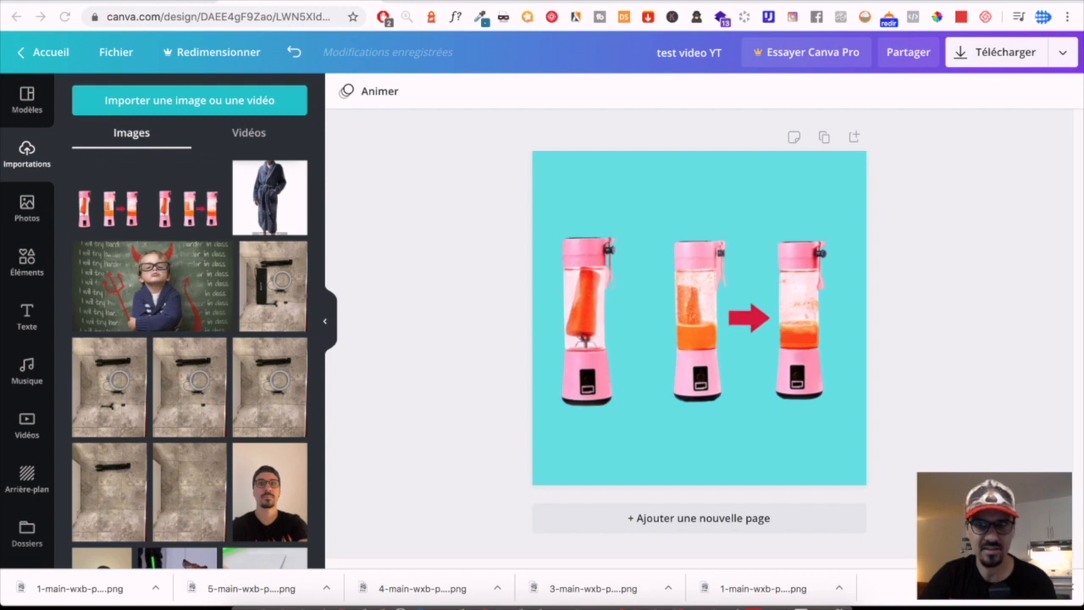
Switch to remove.bg, close the image preview and submit the "SPIRAL 6 BLADE" blender photo for background removal.
left_click(910, 2)
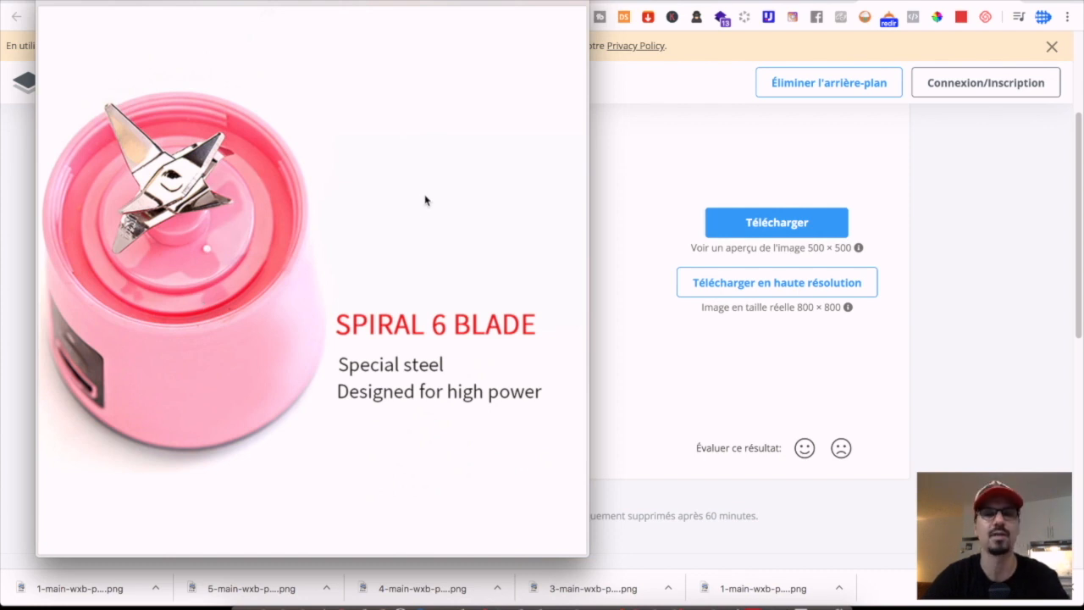
left_click(45, 1)
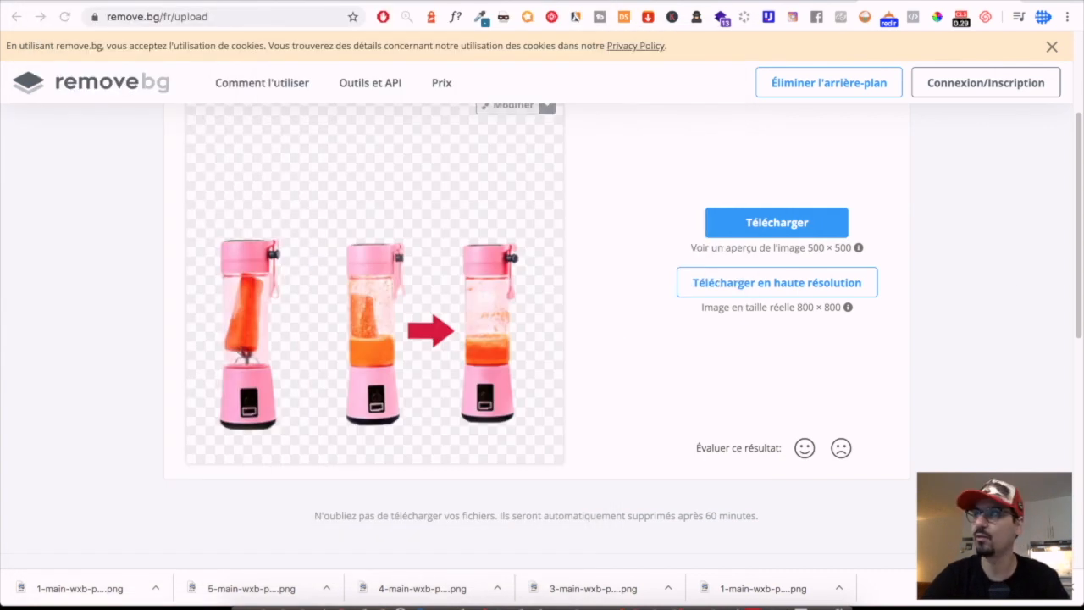
left_click_drag(175, 276, 630, 245)
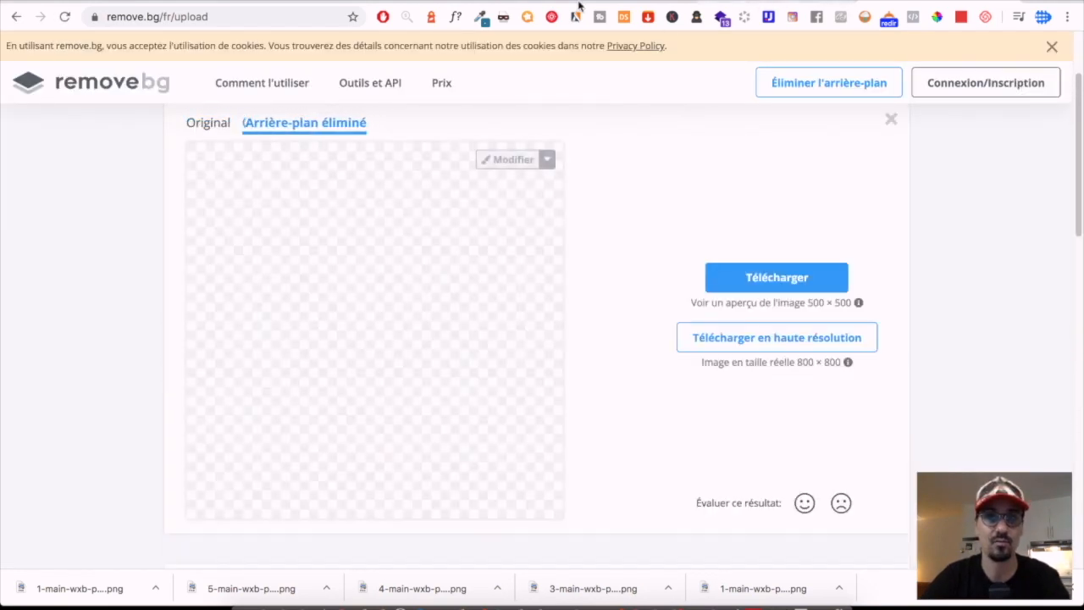
Switch to the Canva design, add the original blade photo with its white background, then delete it from the page.
left_click(284, 1)
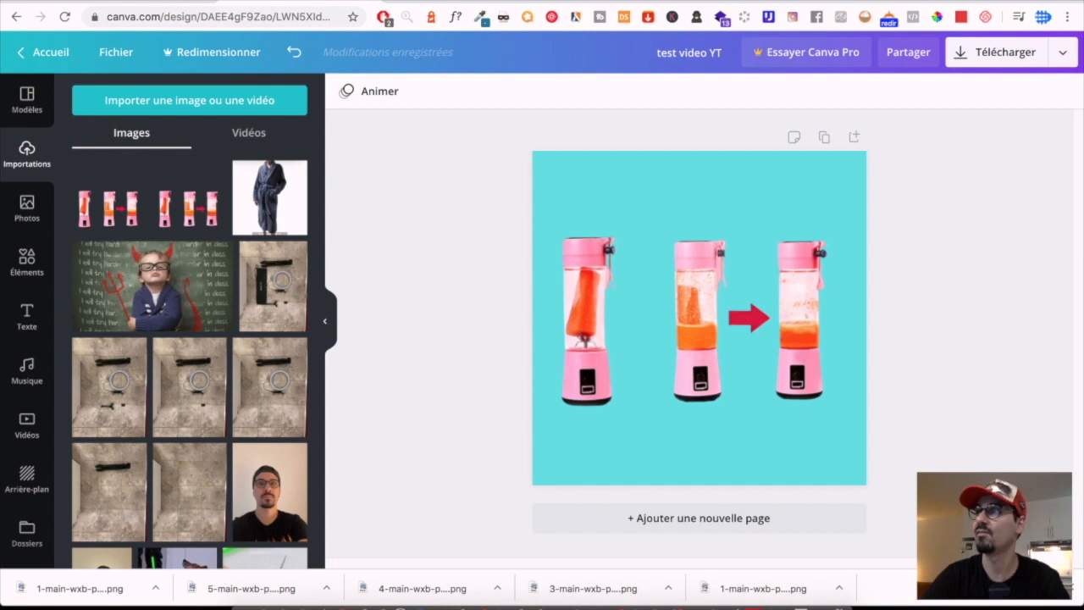
left_click_drag(1083, 356, 736, 228)
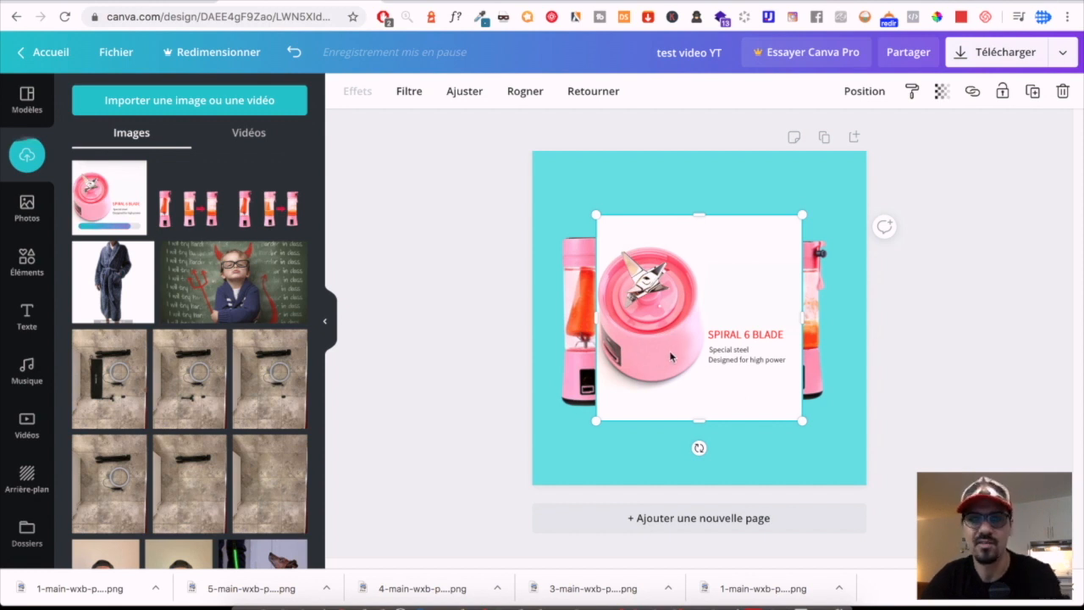
key("Delete")
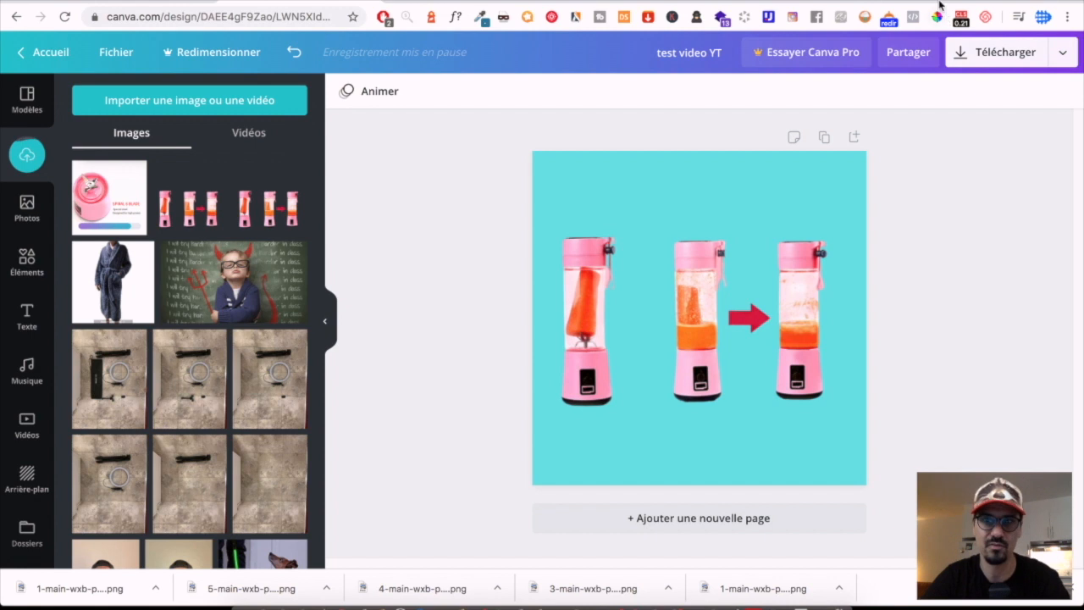
Return to remove.bg, check the background-free blade image and download its 500 × 500 version.
left_click(935, 3)
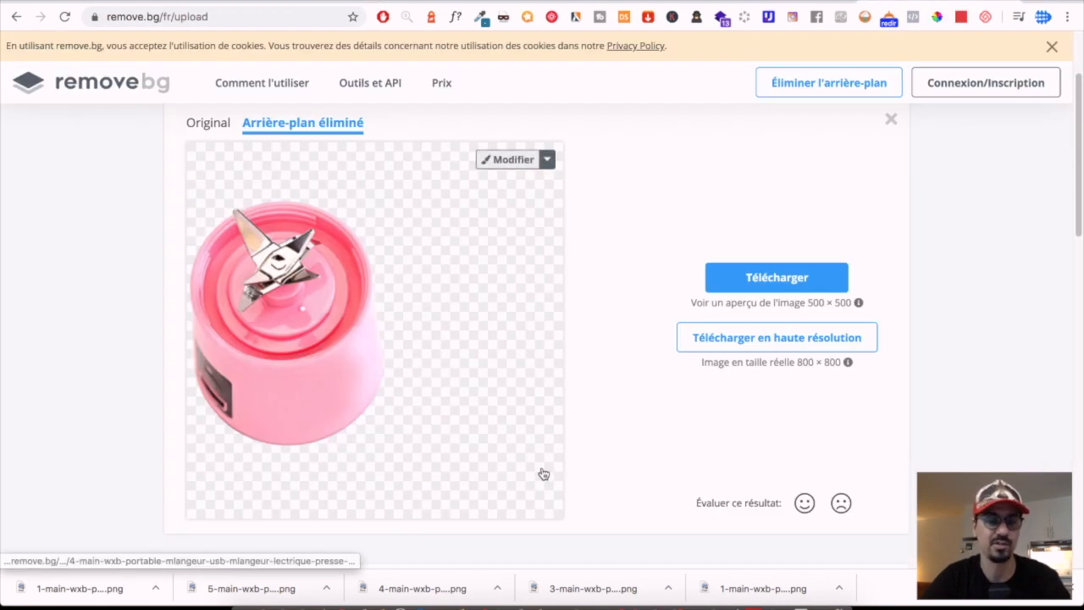
scroll(544, 475, "up", 1)
scroll(510, 430, "down", 1)
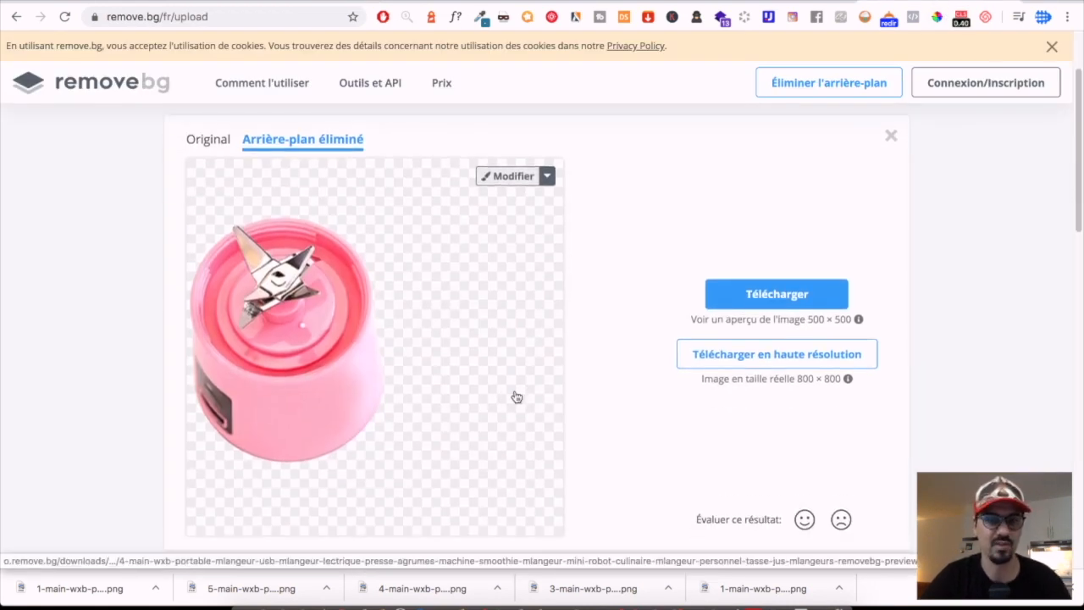
left_click(753, 295)
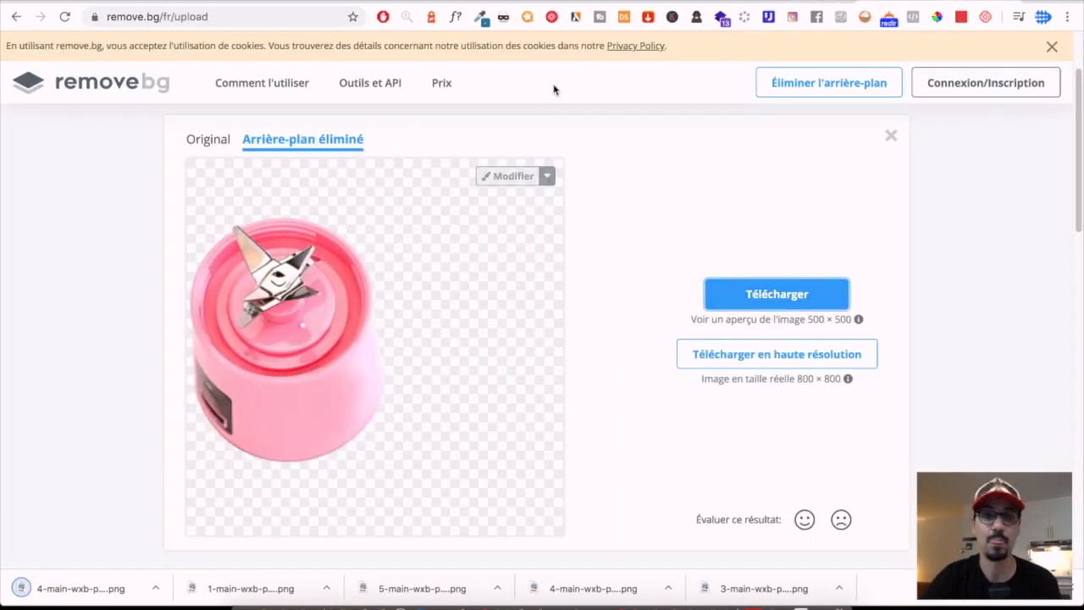
In the Canva design, lower the three-blender image, add the downloaded blade cut-out and crop away its empty margins.
left_click(289, 2)
left_click_drag(708, 296, 704, 347)
left_click_drag(50, 586, 700, 183)
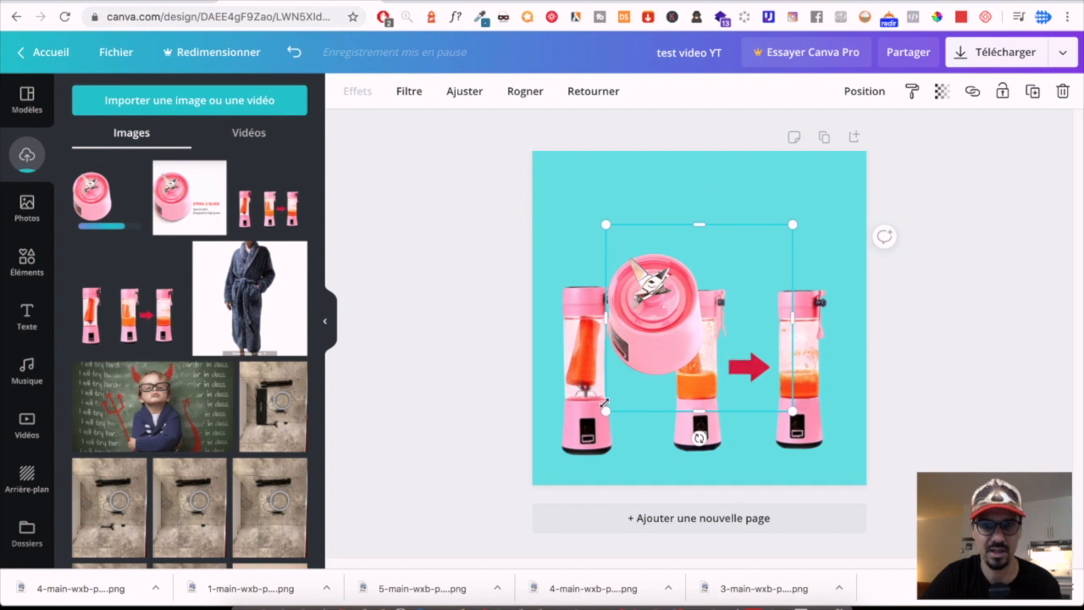
left_click_drag(690, 410, 692, 383)
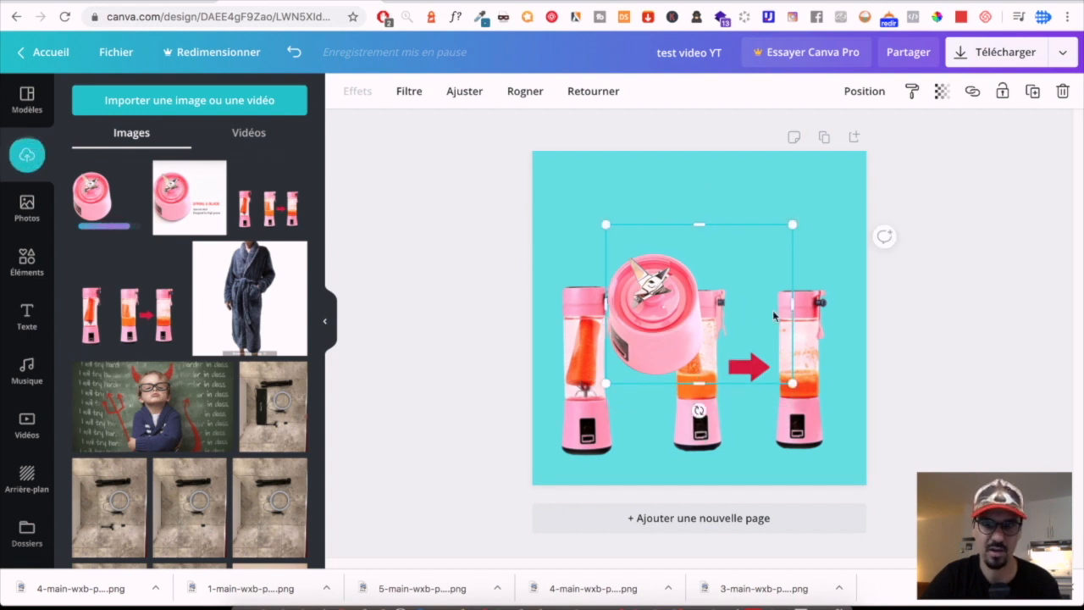
left_click_drag(788, 304, 686, 263)
left_click_drag(689, 187, 689, 207)
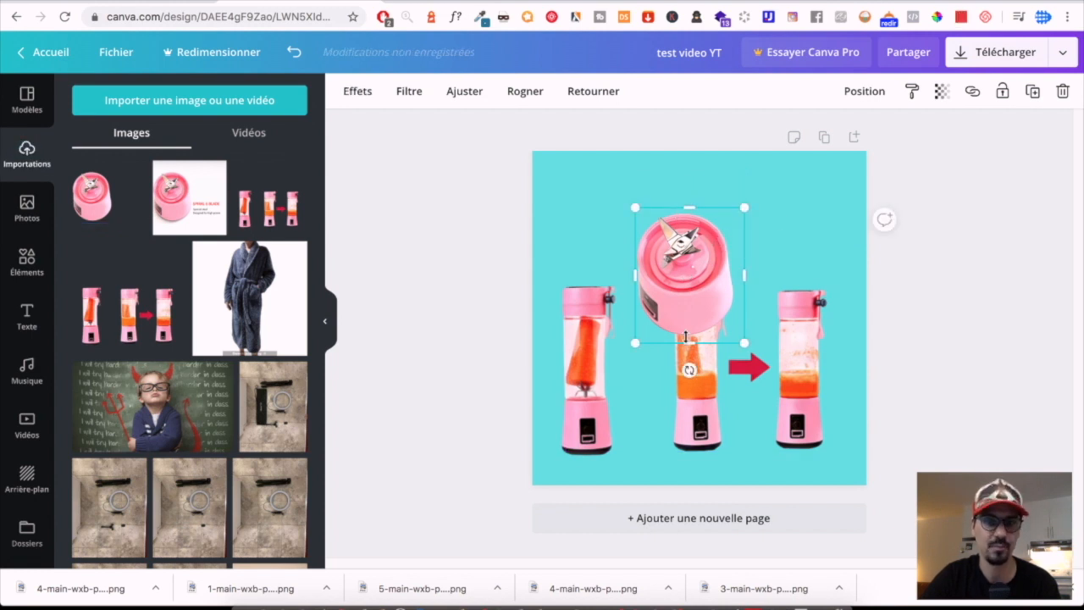
left_click_drag(687, 337, 687, 360)
Move the blade cut-out to the page's upper-right area and nudge the three-blender image slightly down.
left_click_drag(694, 288, 767, 223)
left_click(968, 339)
left_click(819, 364)
left_click_drag(818, 359, 821, 366)
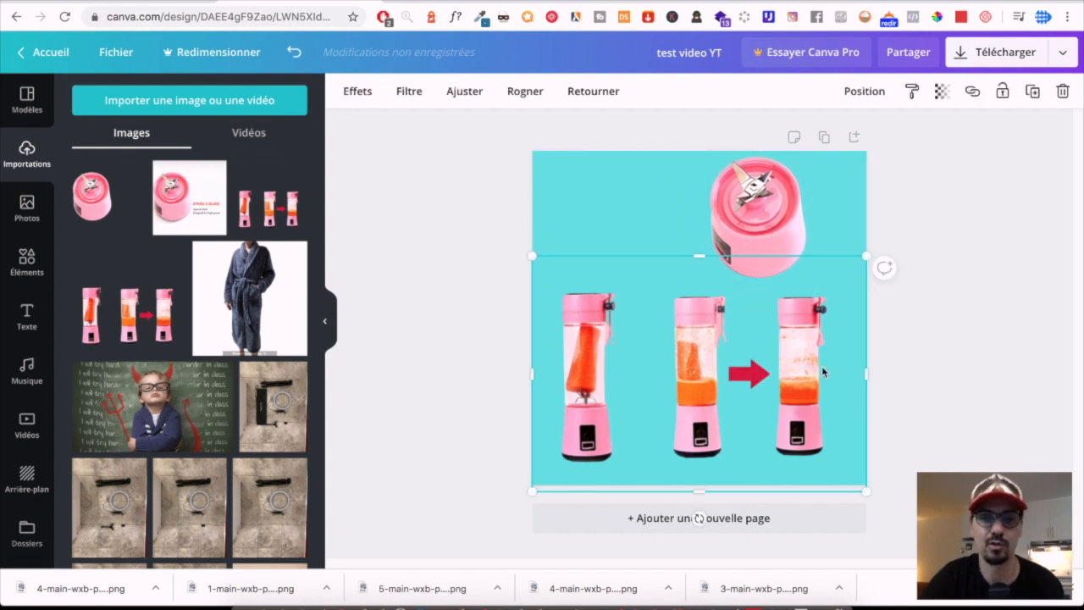
left_click(909, 357)
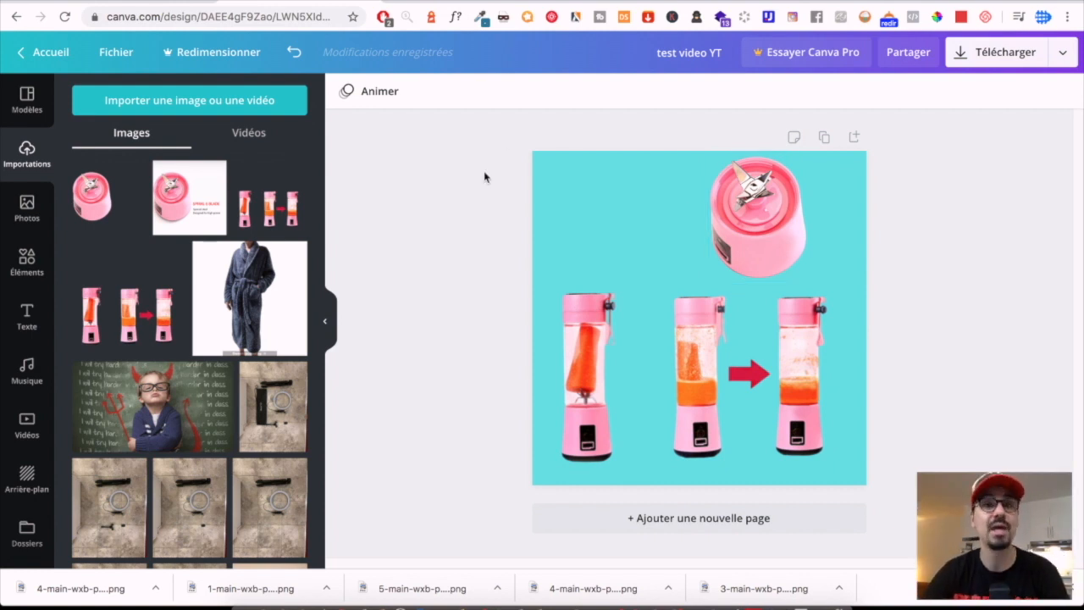
Set the page background to the pale pink photo colour taken from the three-blender image.
left_click(555, 191)
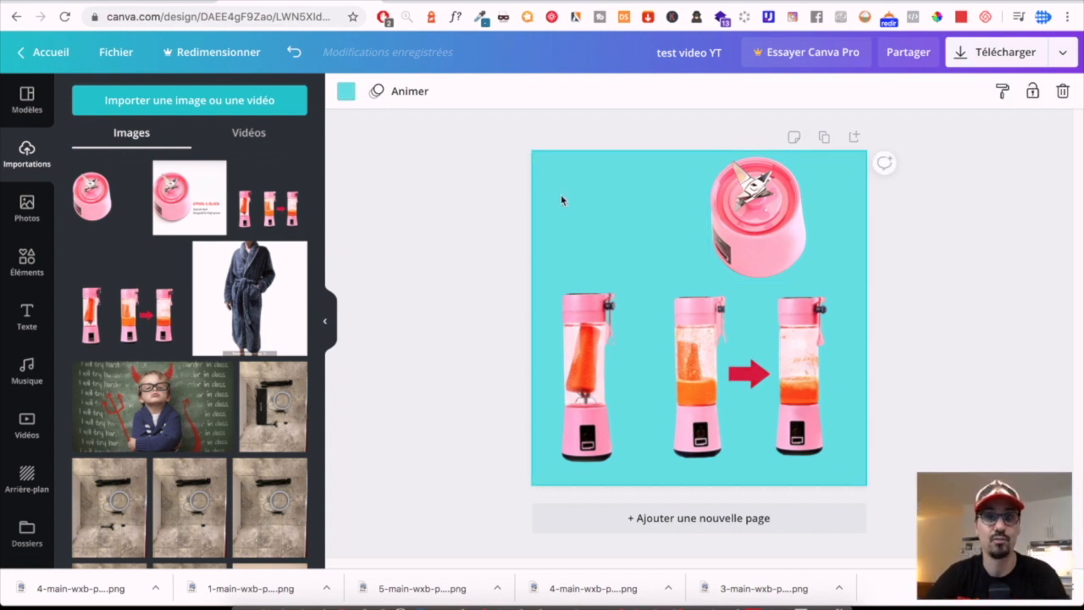
left_click(343, 91)
left_click(171, 398)
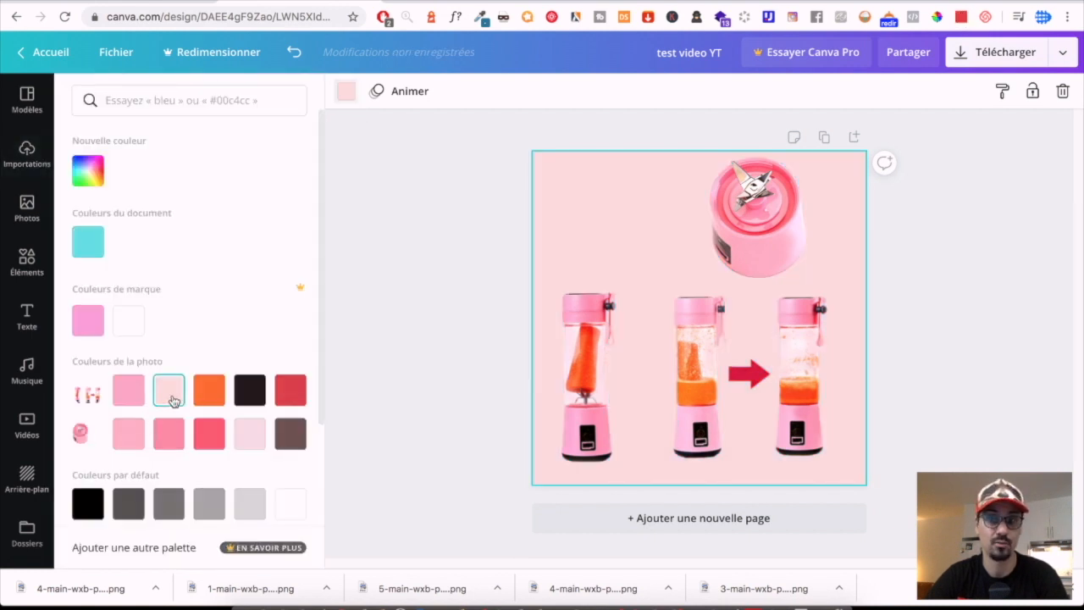
left_click(440, 388)
left_click(1023, 370)
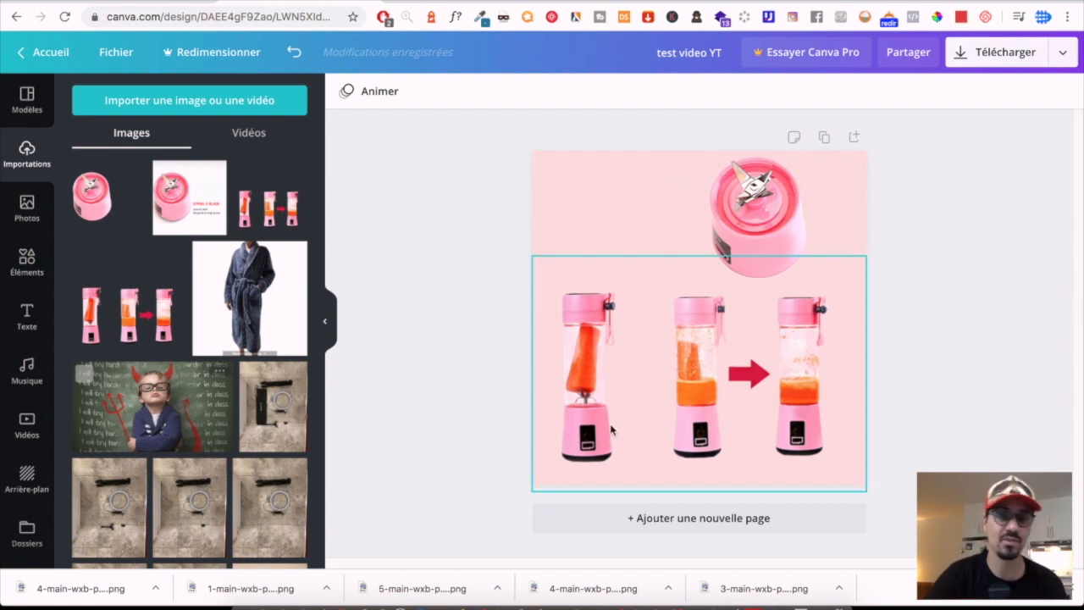
Delete both blender cut-outs and the page's background colour to leave a blank page.
left_click_drag(489, 169, 709, 344)
key("Delete")
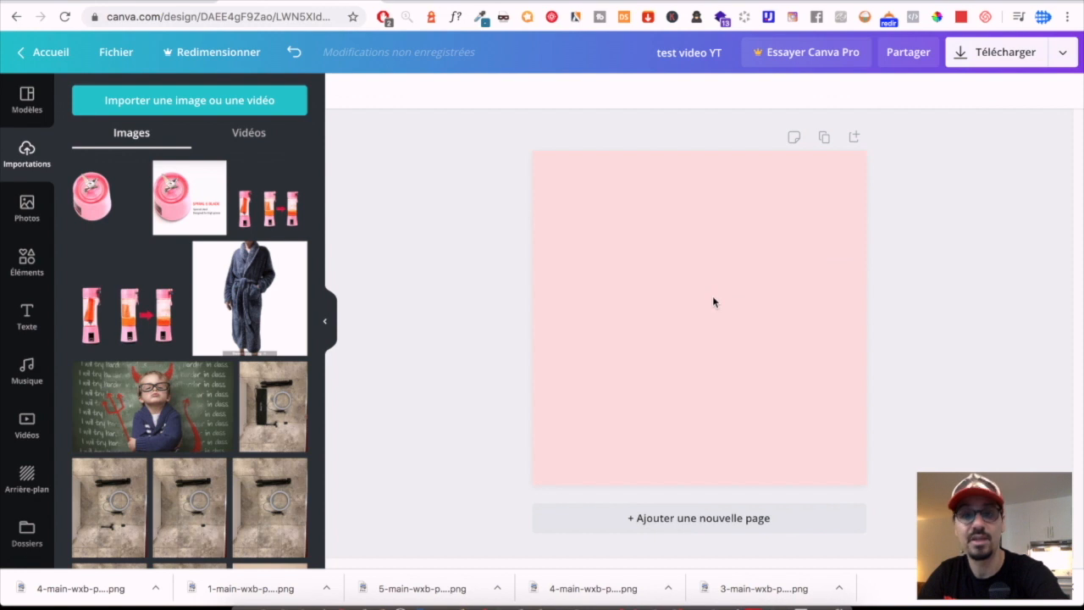
left_click(712, 295)
key("Delete")
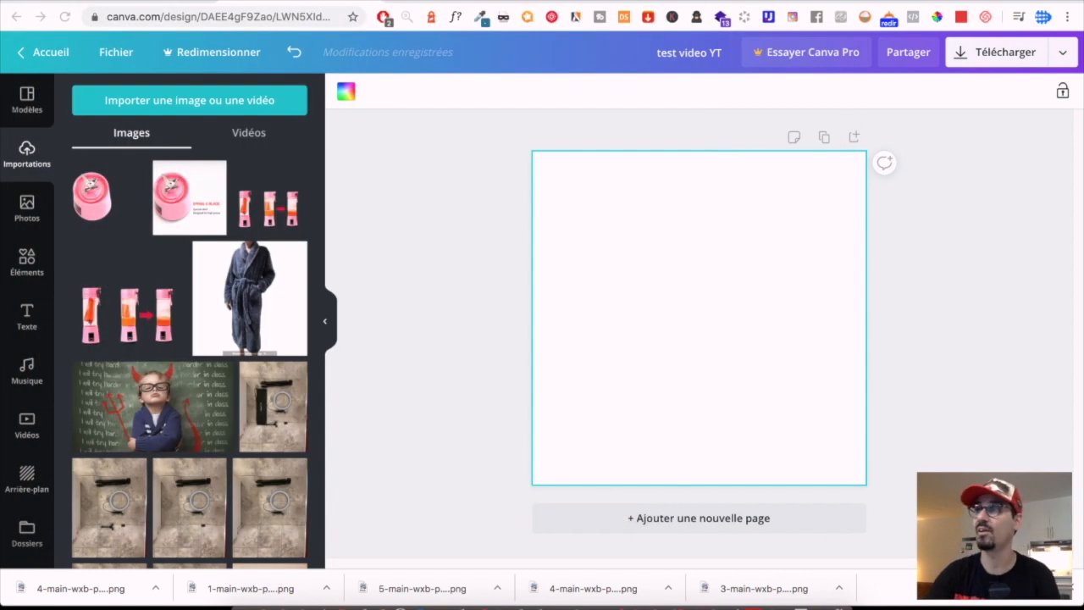
Add the photo of the couple with the pink blender and enlarge it to cover the whole page.
left_click_drag(1075, 212, 651, 219)
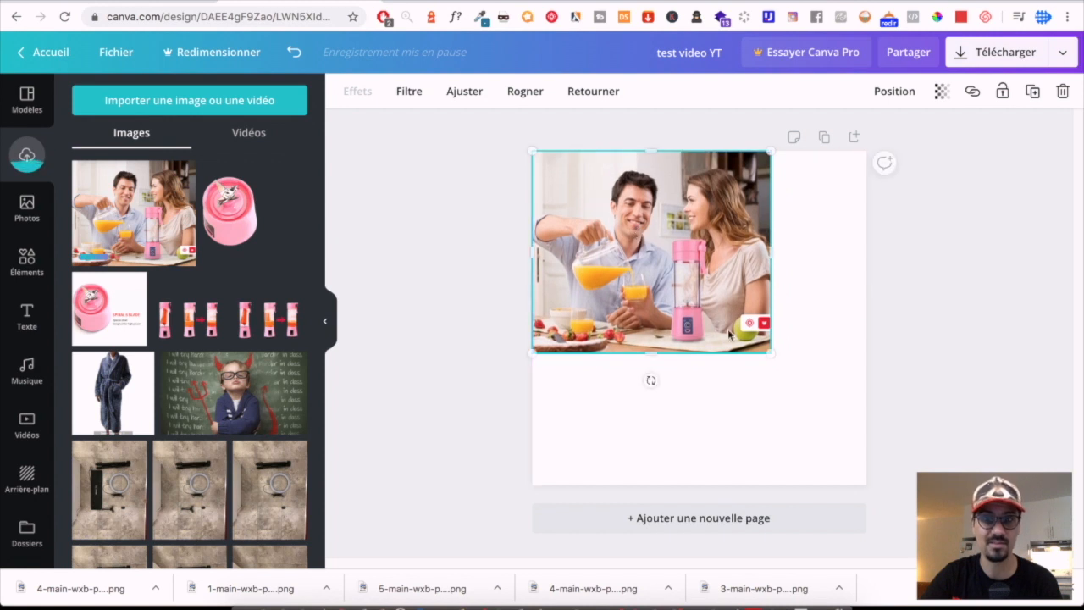
left_click_drag(770, 350, 870, 423)
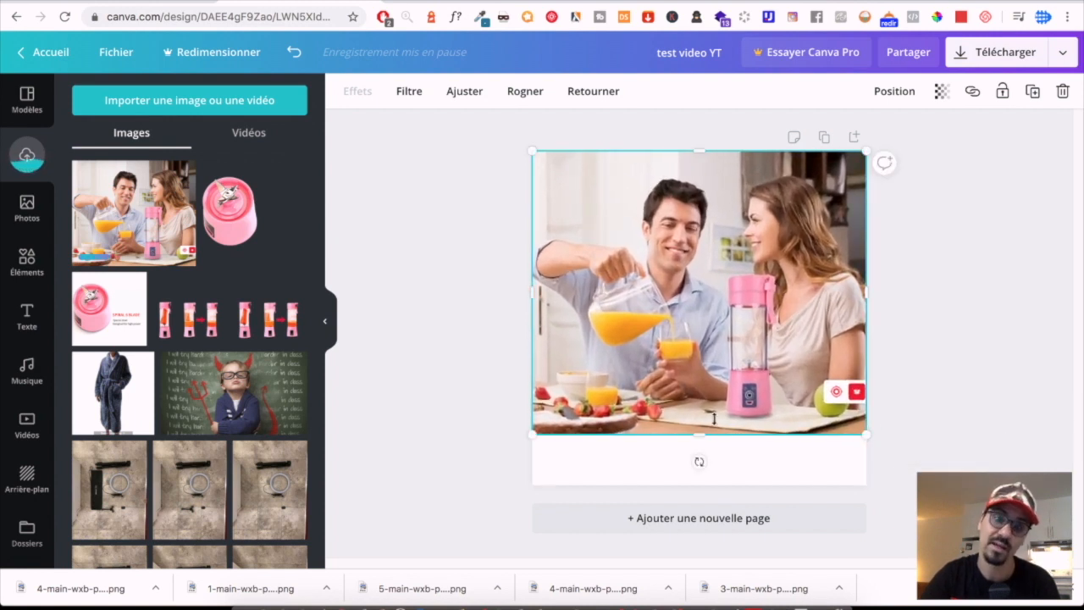
left_click_drag(531, 432, 480, 490)
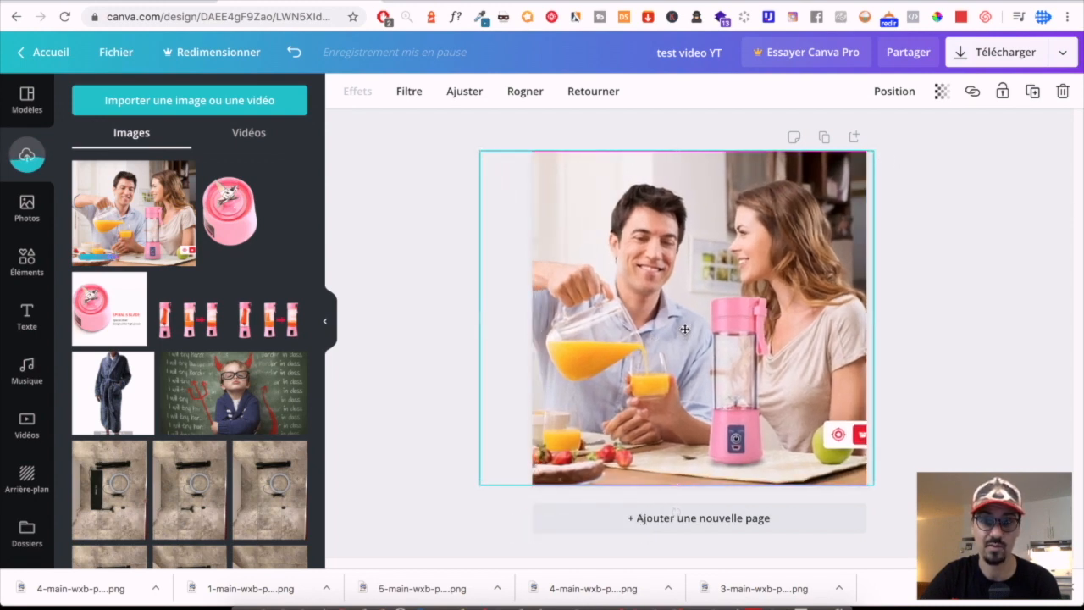
left_click(967, 348)
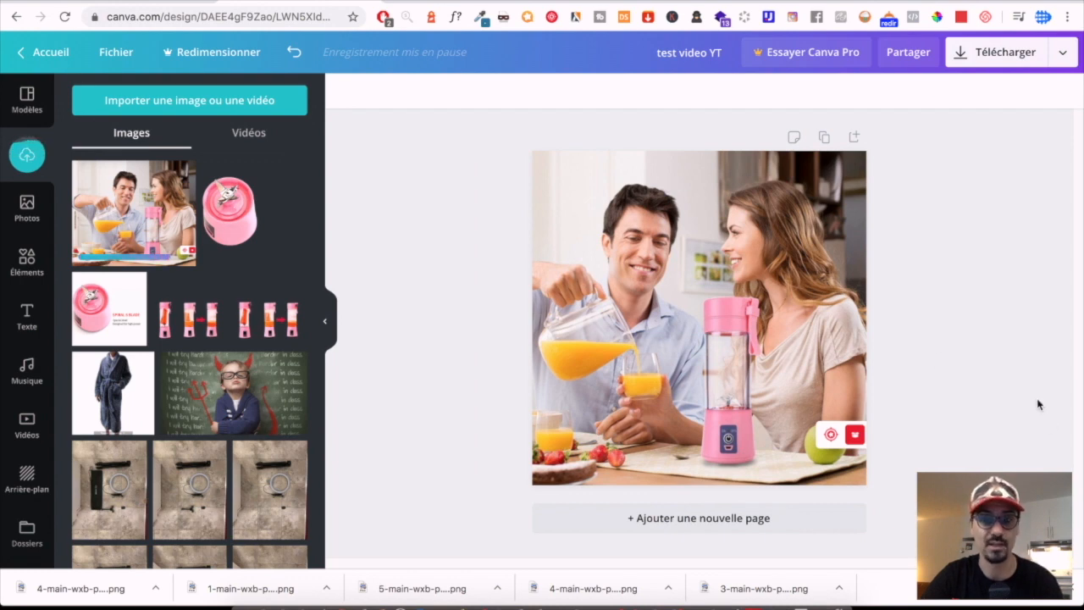
left_click(703, 375)
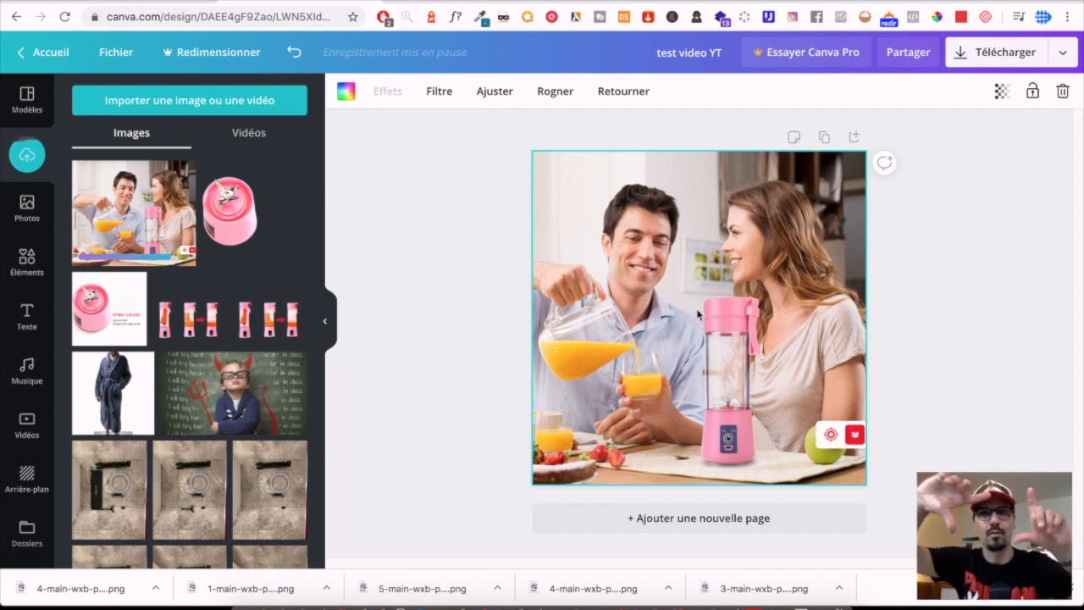
left_click(961, 347)
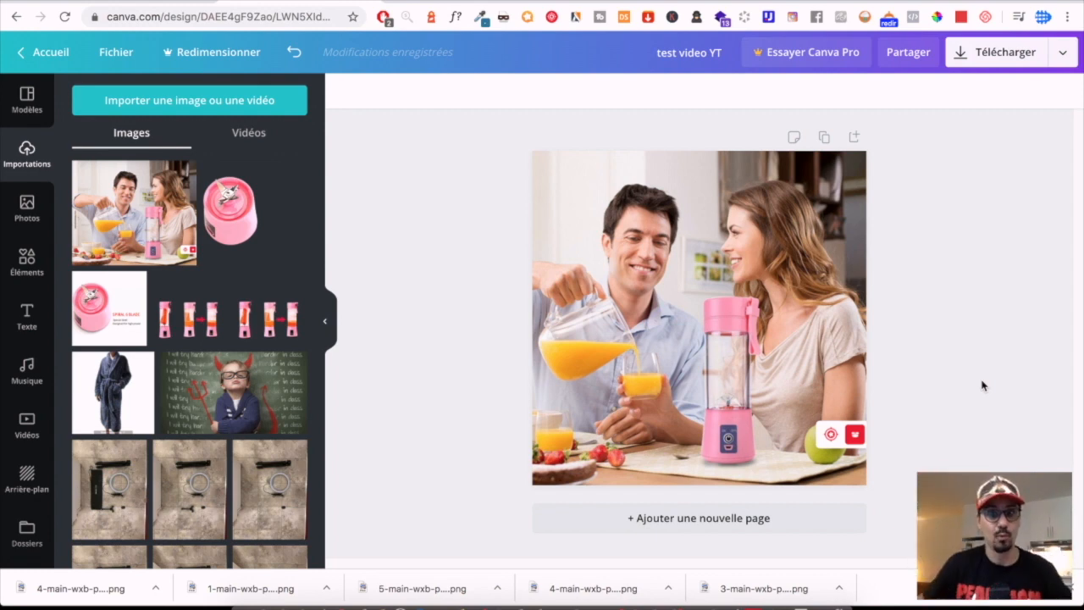
Open the design's download settings, try JPG as the file type, then set it back to PNG.
left_click(997, 56)
left_click(914, 165)
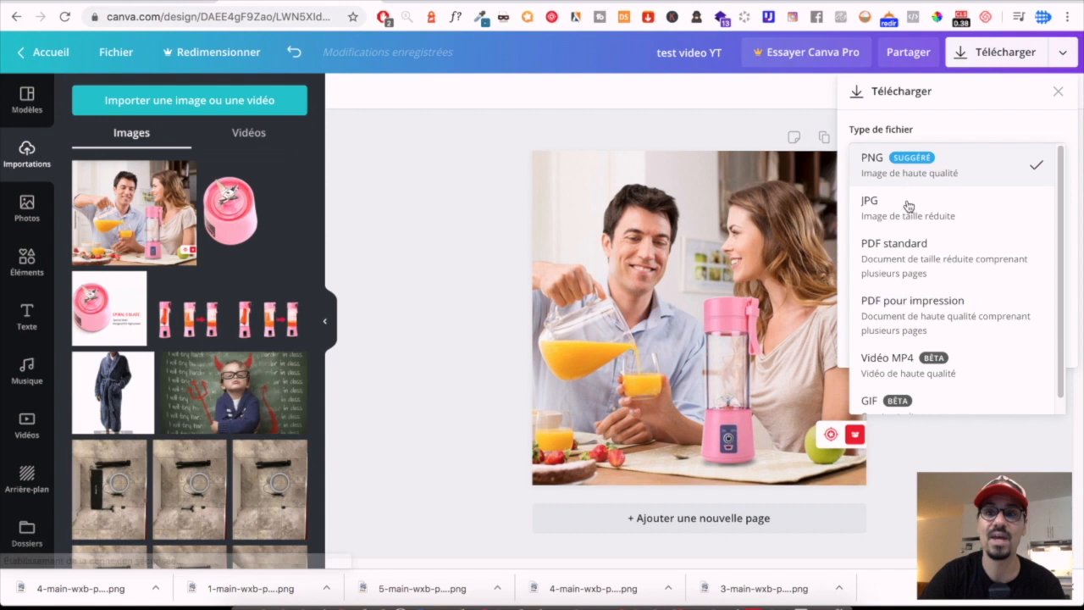
left_click(967, 128)
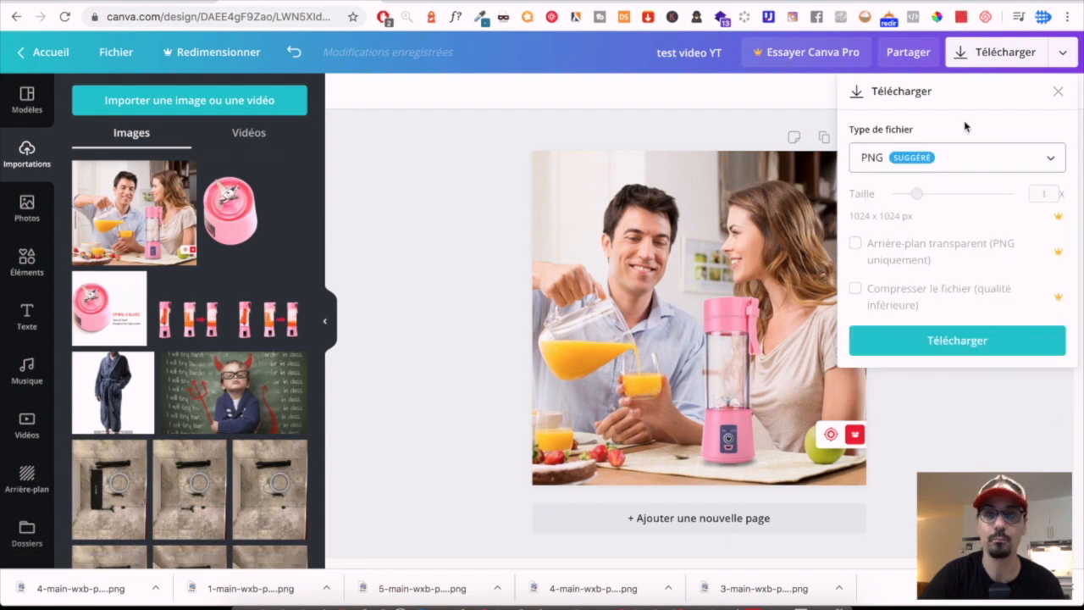
left_click(938, 158)
left_click(928, 212)
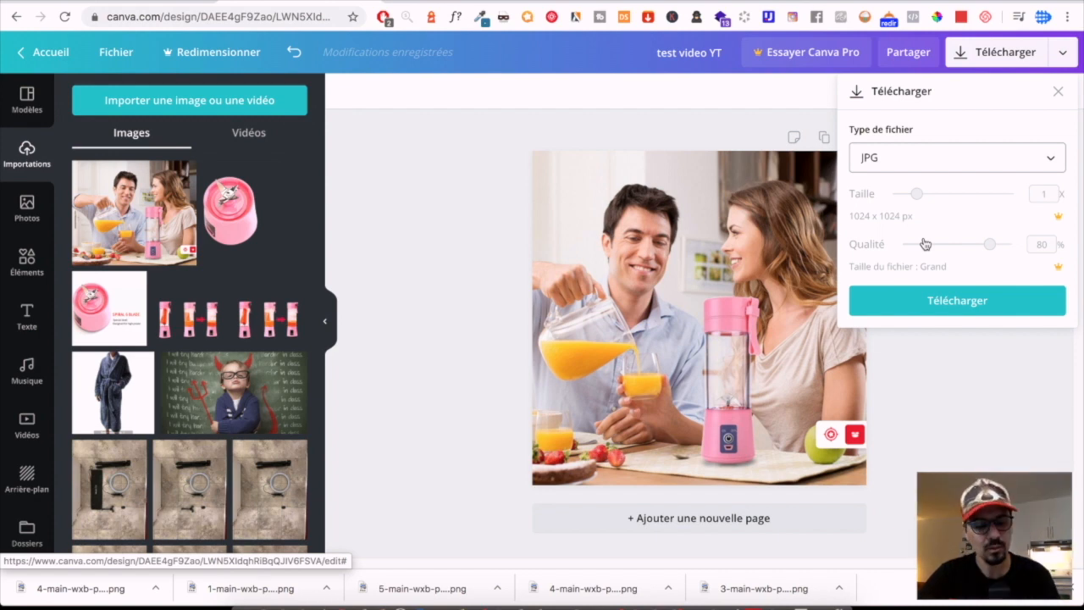
left_click(933, 173)
left_click(950, 141)
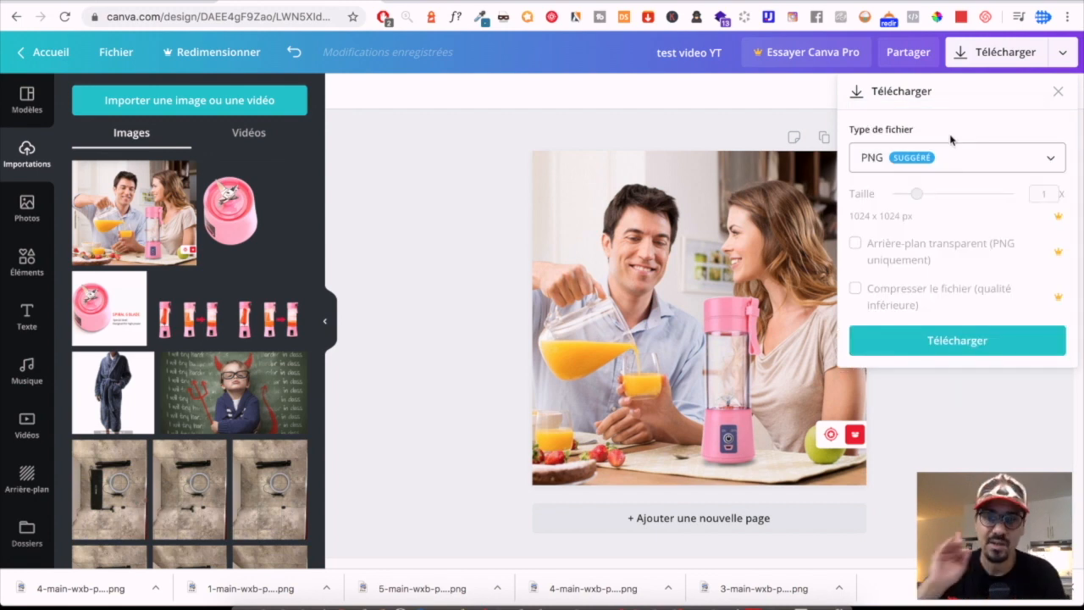